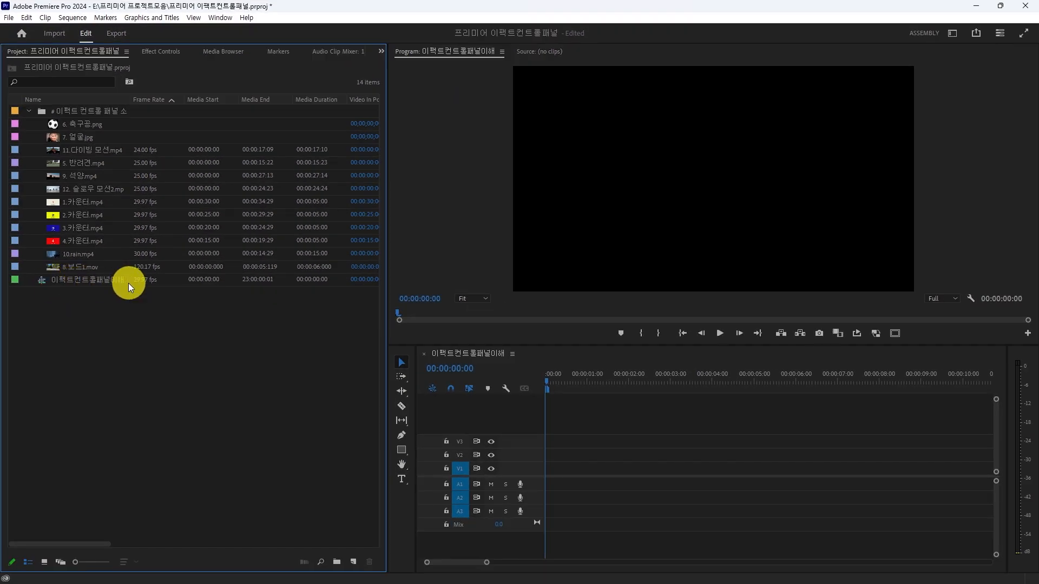
# Place 8.보드1.mov at the start of the sequence and expand the Video 1 and Audio 1 tracks.
pyautogui.doubleClick(53, 265)
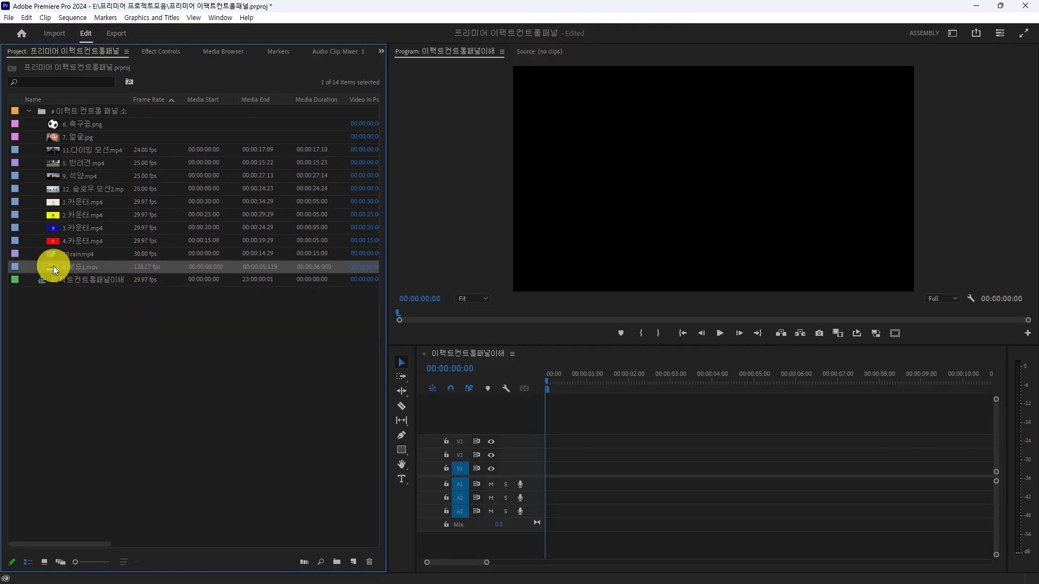
pyautogui.click(800, 333)
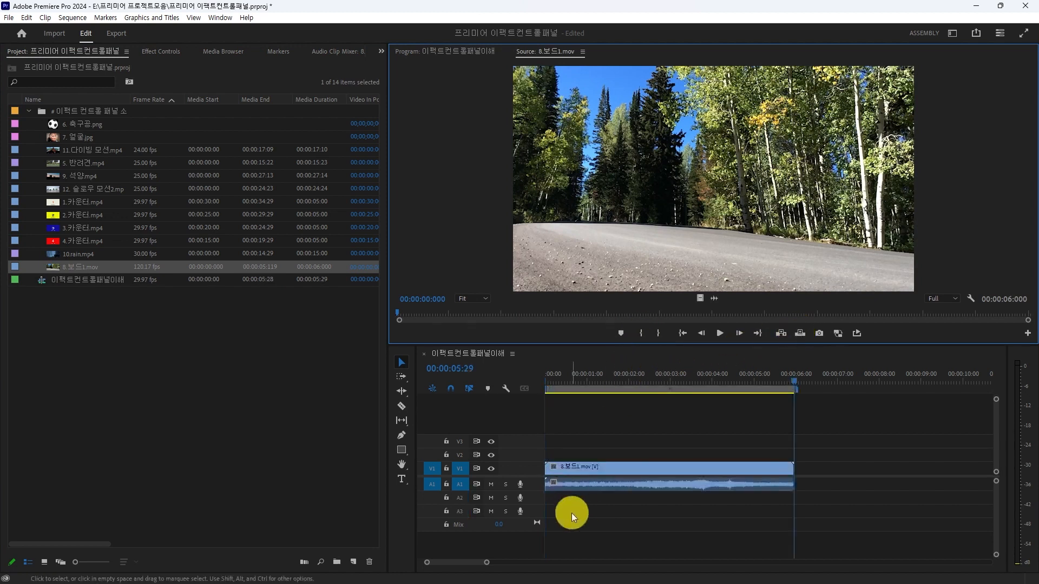
pyautogui.doubleClick(527, 471)
pyautogui.doubleClick(537, 486)
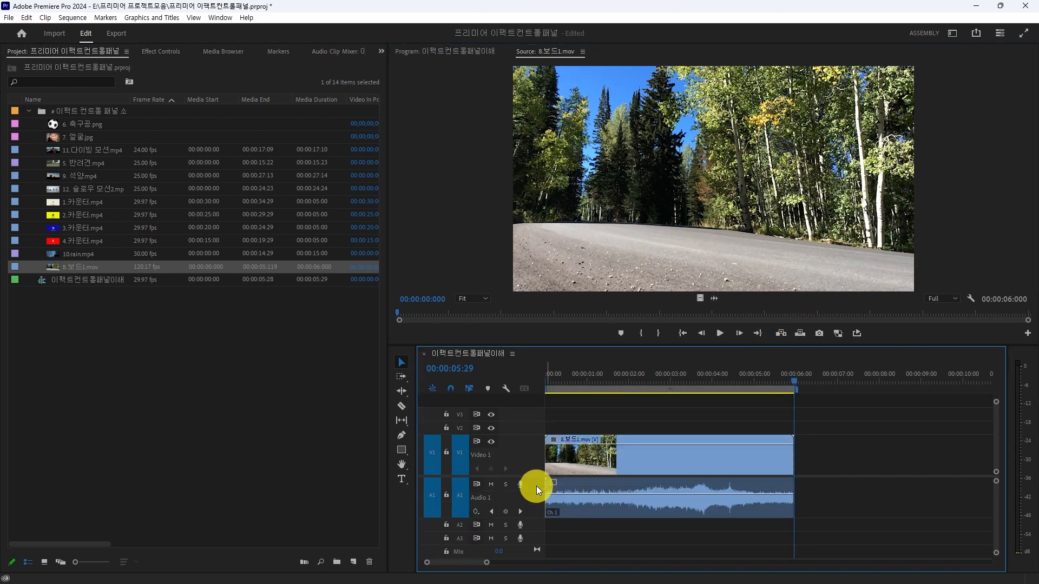
# Move the playhead to 00:00:02:03 and compare the clip's source view with the sequence view.
pyautogui.click(631, 374)
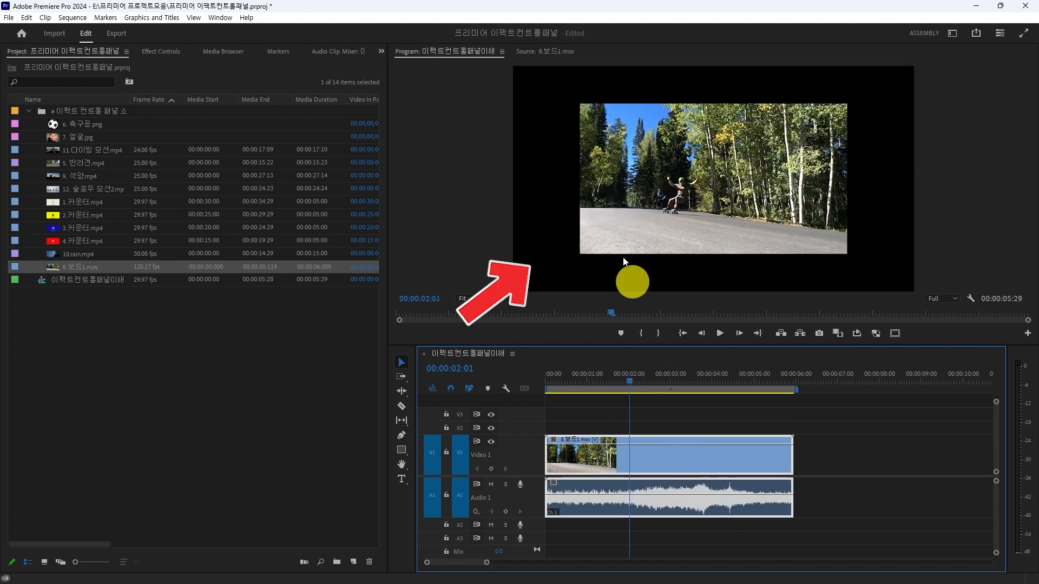
pyautogui.click(541, 51)
pyautogui.click(455, 56)
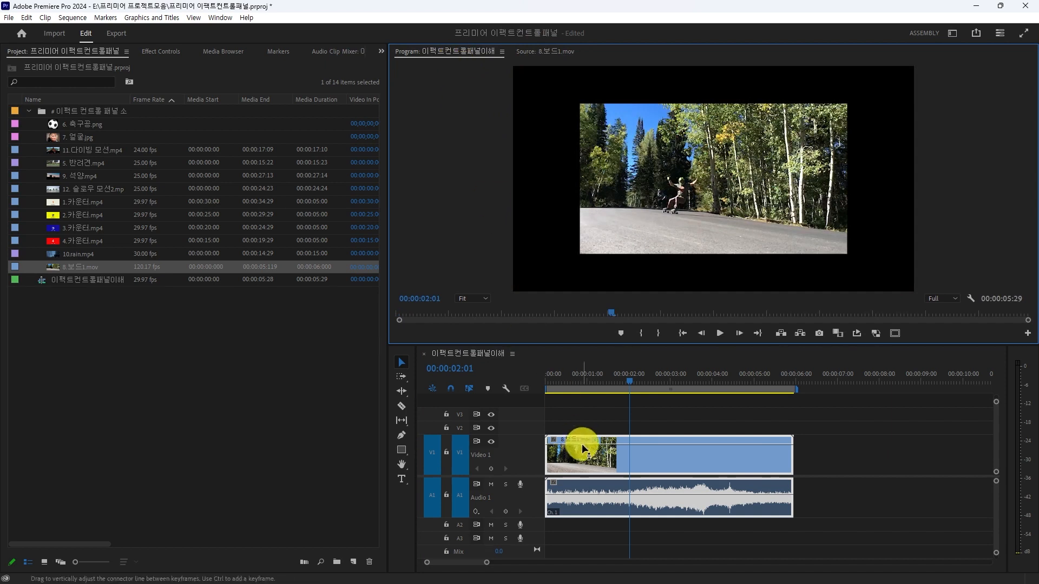
pyautogui.click(633, 375)
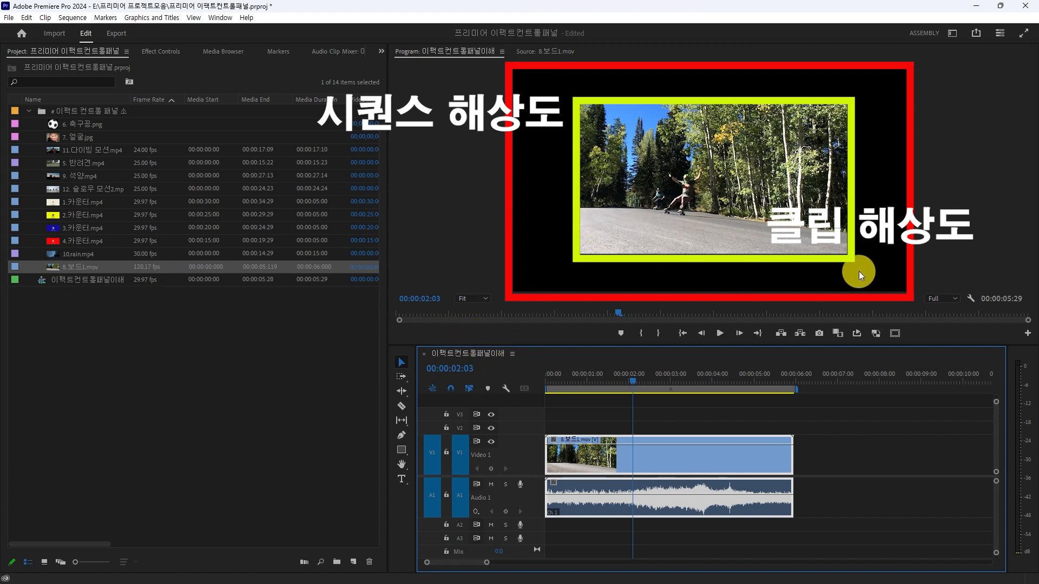
# Change the project list's metadata columns to show Video Info, and compare the resolutions of 8.보드1.mov and the sequence.
pyautogui.rightClick(151, 101)
pyautogui.click(162, 108)
pyautogui.click(700, 257)
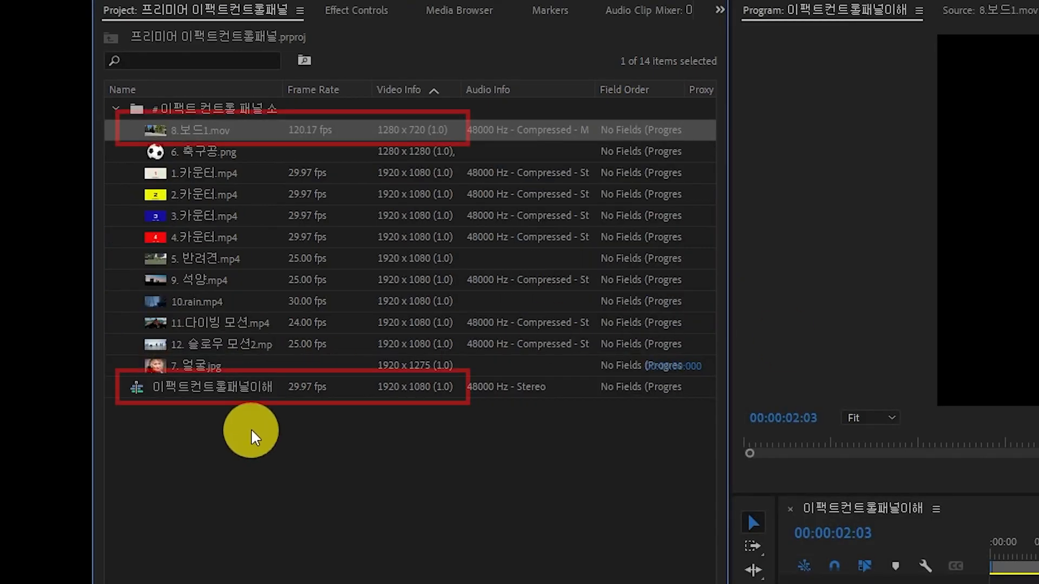
pyautogui.click(285, 387)
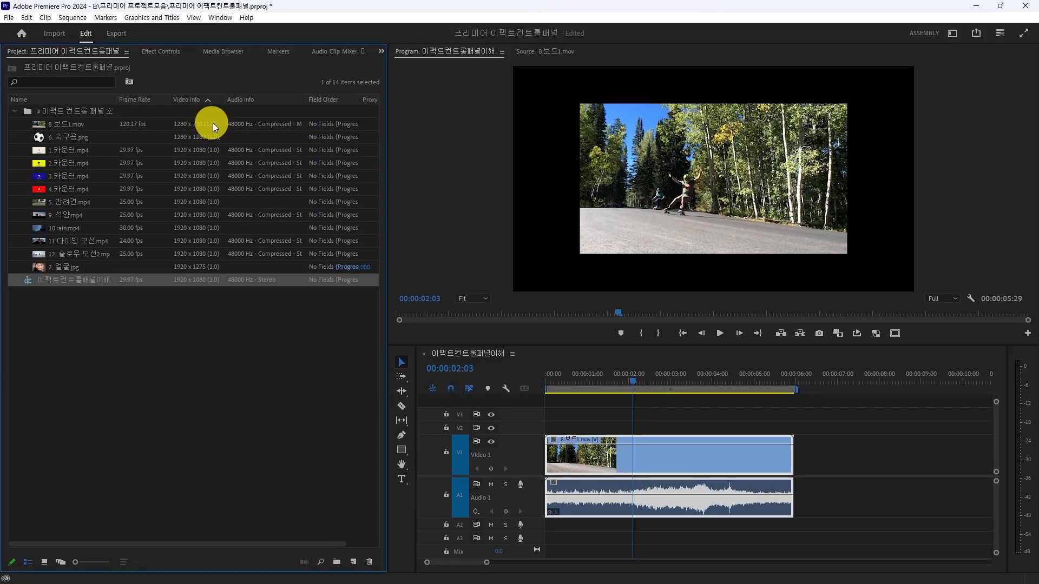
# Fit the 8.보드1.mov clip in the timeline to the sequence resolution with Set to Frame Size.
pyautogui.click(644, 462)
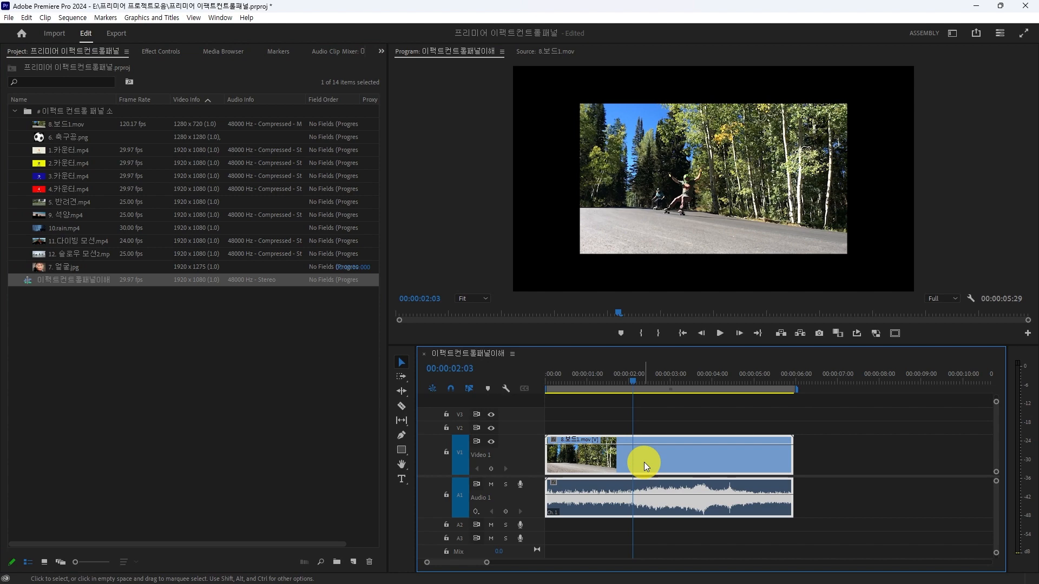
pyautogui.rightClick(643, 462)
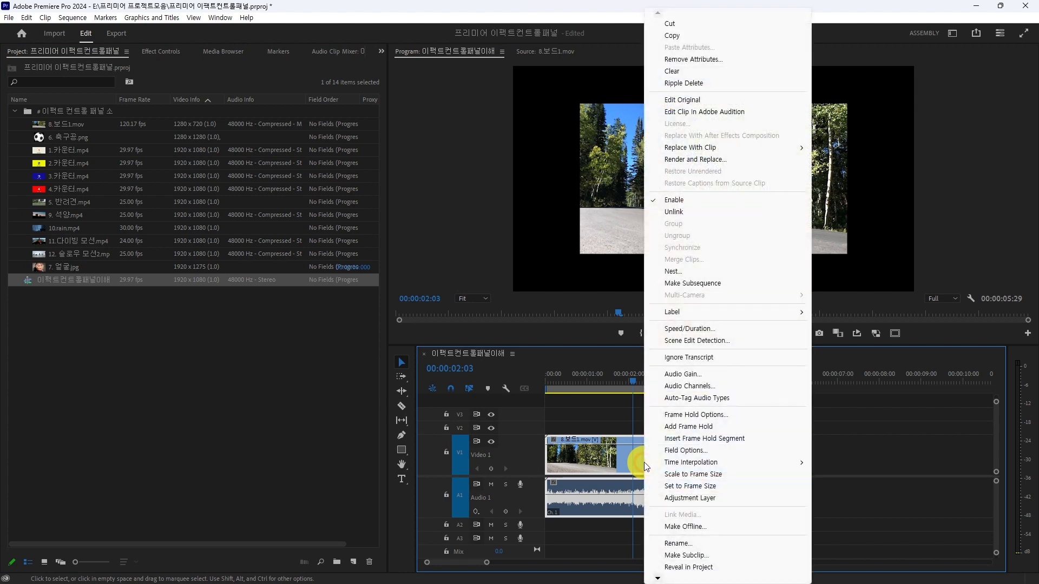
pyautogui.click(700, 488)
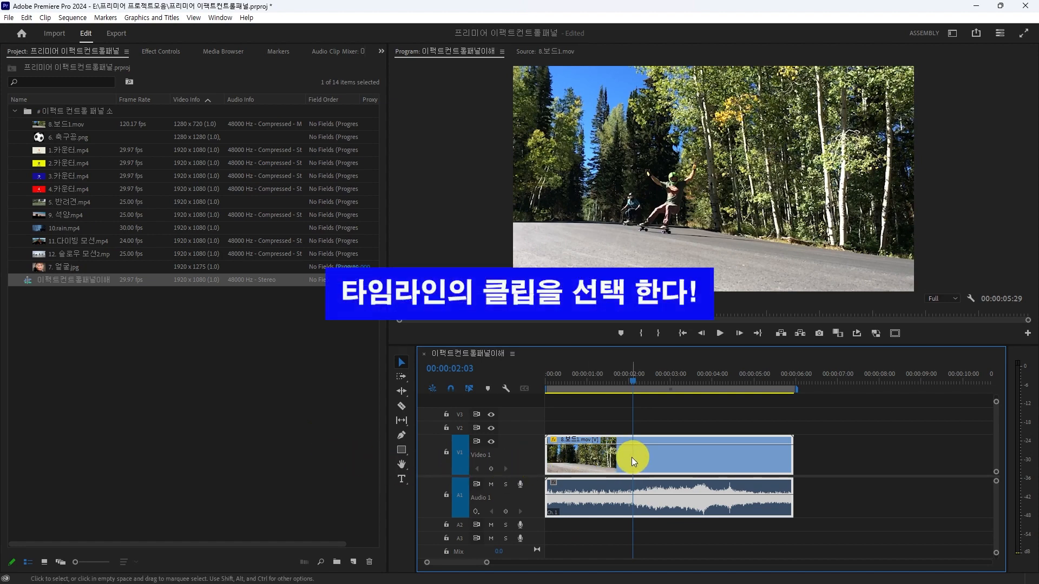
# Show the effect controls of 8.보드1.mov and collapse its Motion, Opacity and Time Remapping groups.
pyautogui.click(171, 52)
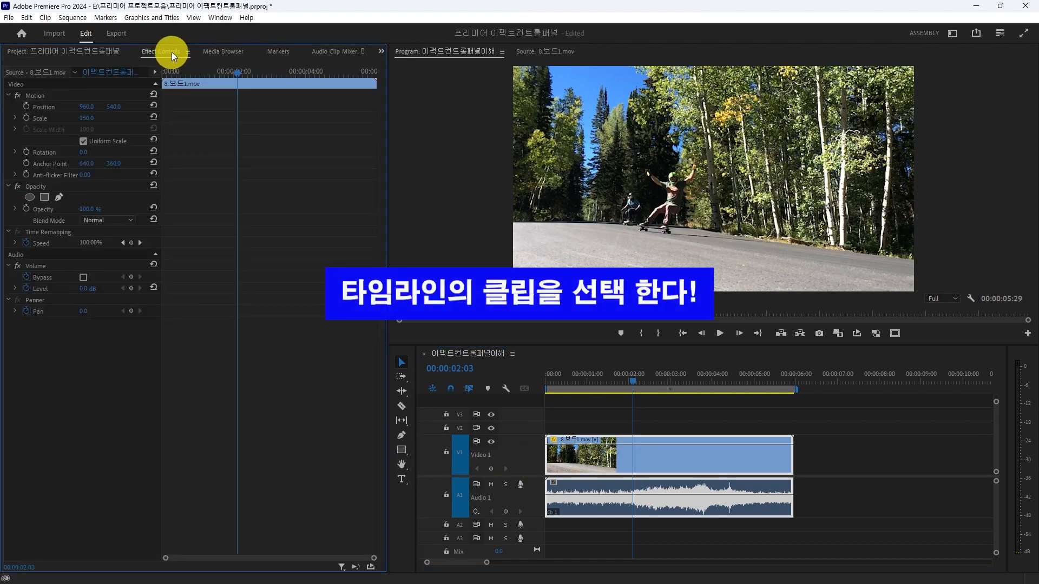
pyautogui.click(13, 96)
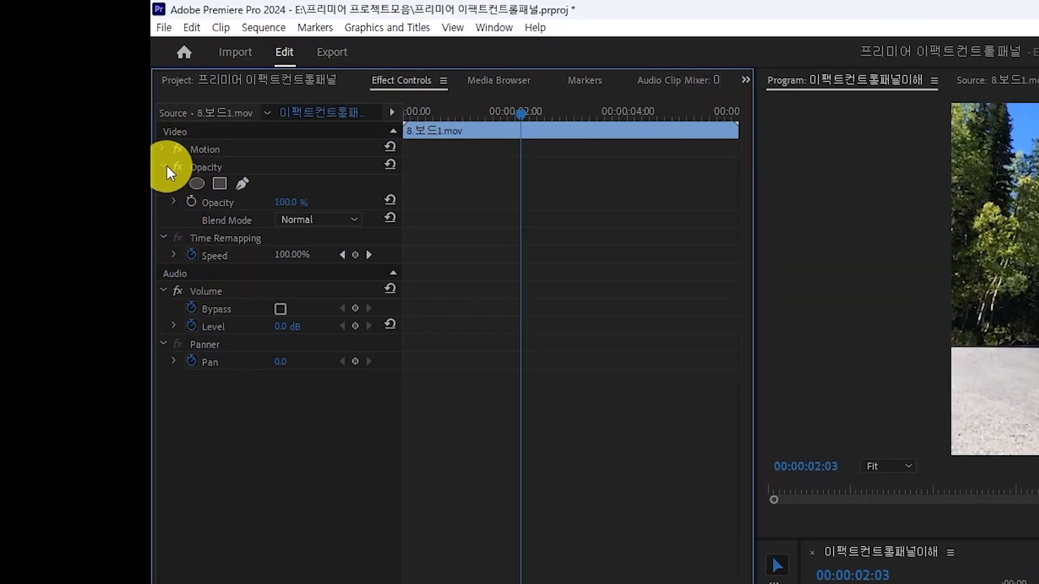
pyautogui.click(163, 167)
pyautogui.click(163, 238)
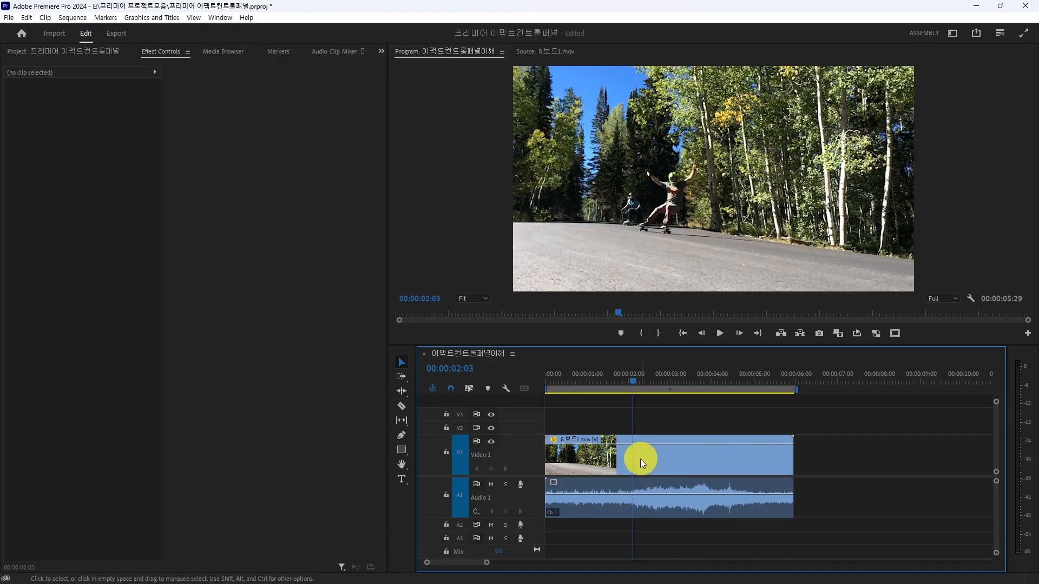
# Compare the effect controls for the clip's video part alone and its audio part alone, then deselect the clip.
pyautogui.click(641, 458)
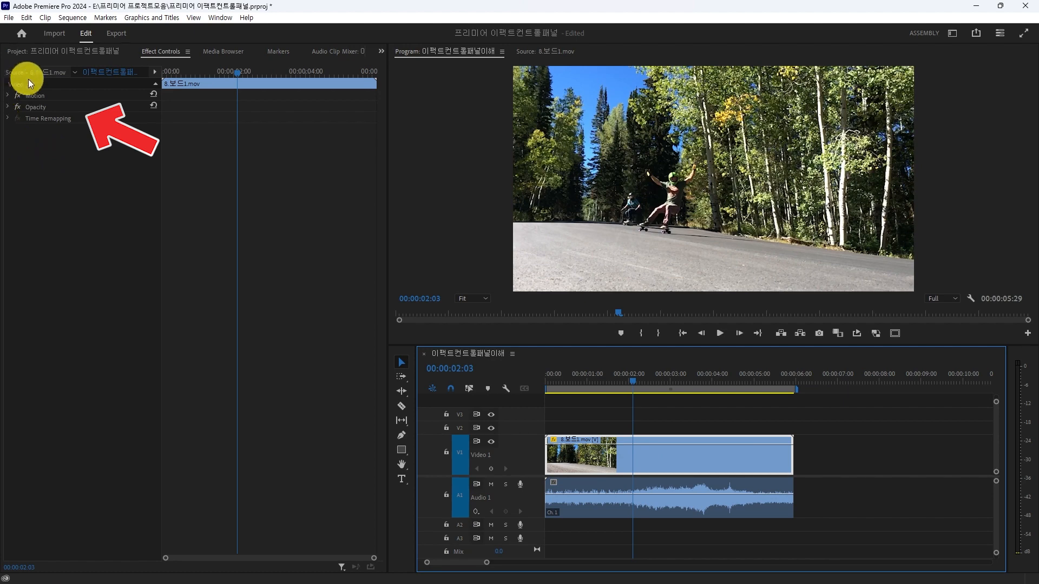
pyautogui.click(626, 486)
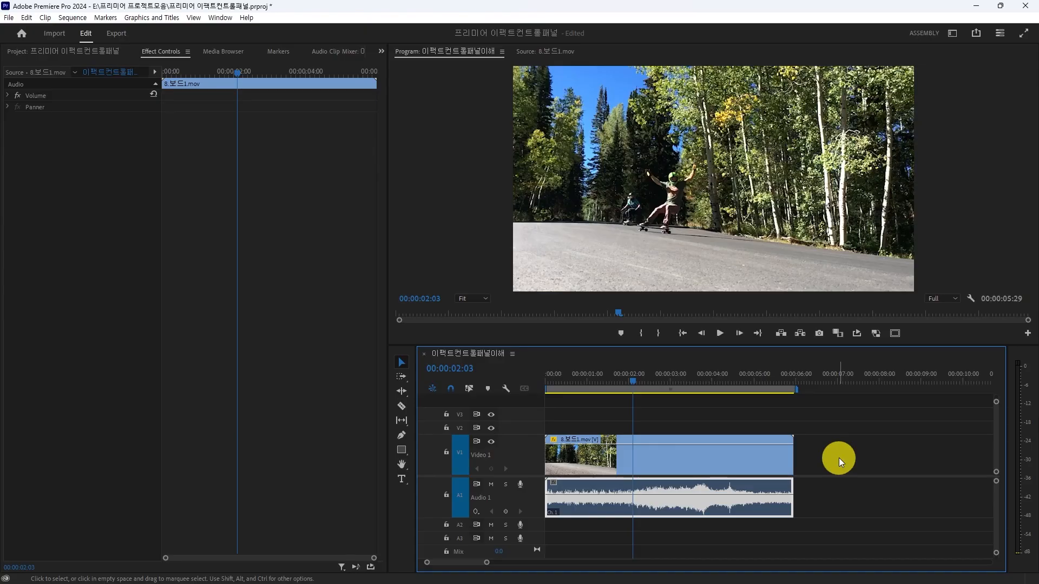
pyautogui.click(838, 458)
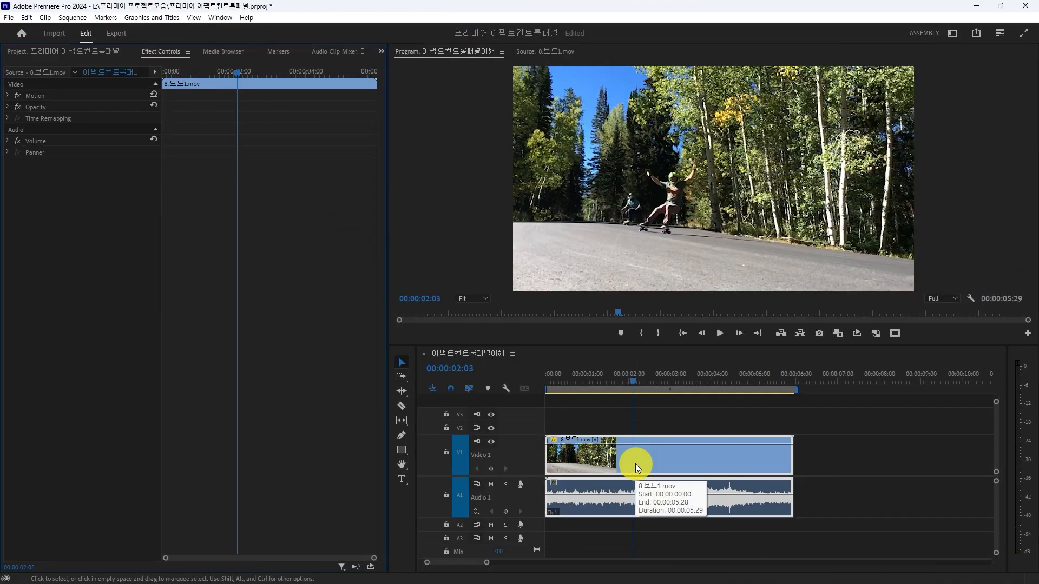
# Check the Pin to Clip option of the effect controls and compare their time ruler with the clip's length in the timeline.
pyautogui.click(189, 51)
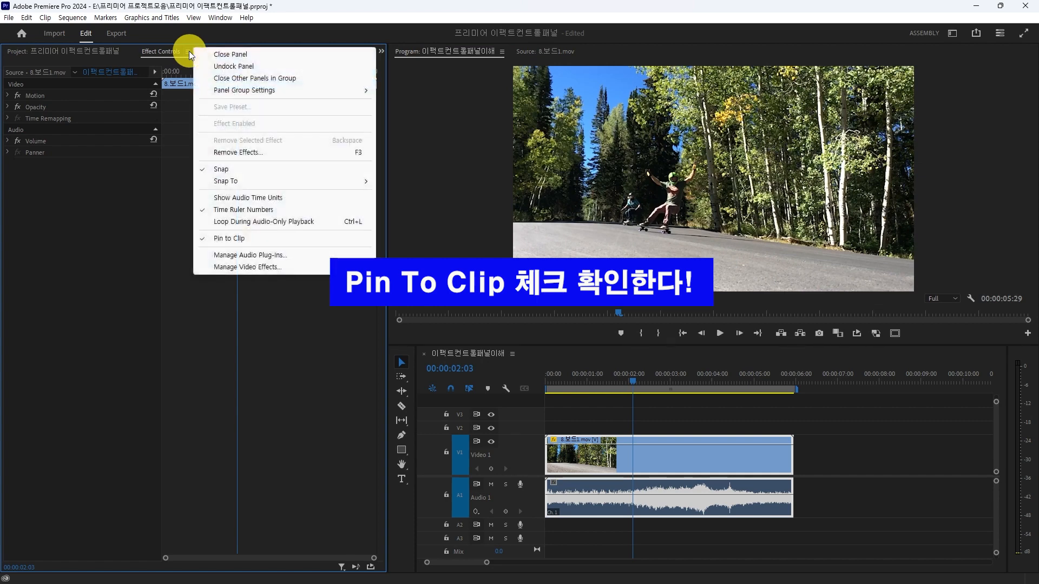
pyautogui.click(226, 238)
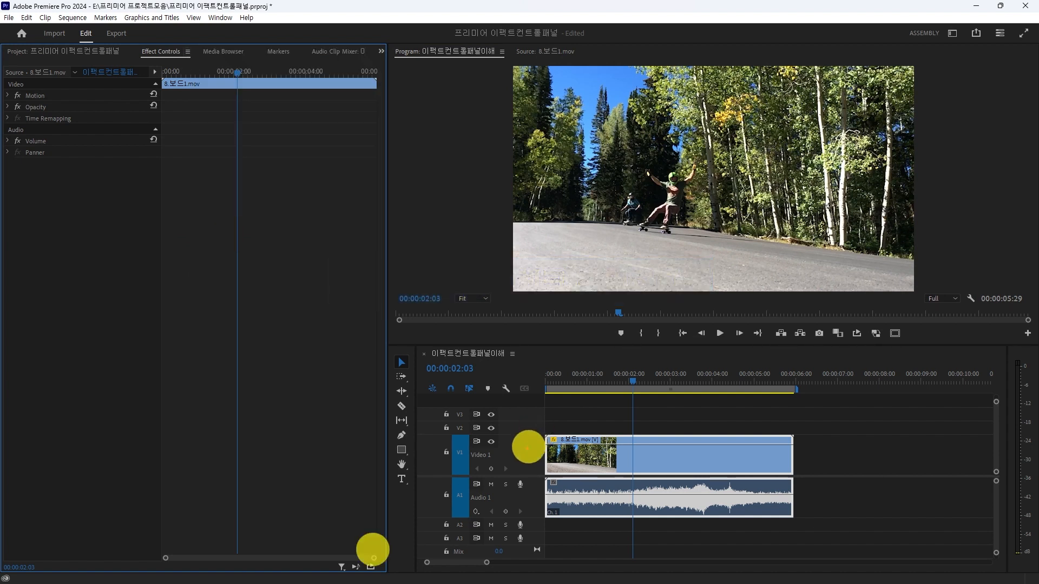
pyautogui.moveTo(548, 435)
pyautogui.mouseDown()
pyautogui.moveTo(579, 403)
pyautogui.moveTo(647, 383)
pyautogui.moveTo(775, 435)
pyautogui.mouseUp()
pyautogui.moveTo(166, 557)
pyautogui.mouseDown()
pyautogui.moveTo(188, 529)
pyautogui.moveTo(253, 503)
pyautogui.moveTo(291, 504)
pyautogui.moveTo(375, 553)
pyautogui.mouseUp()
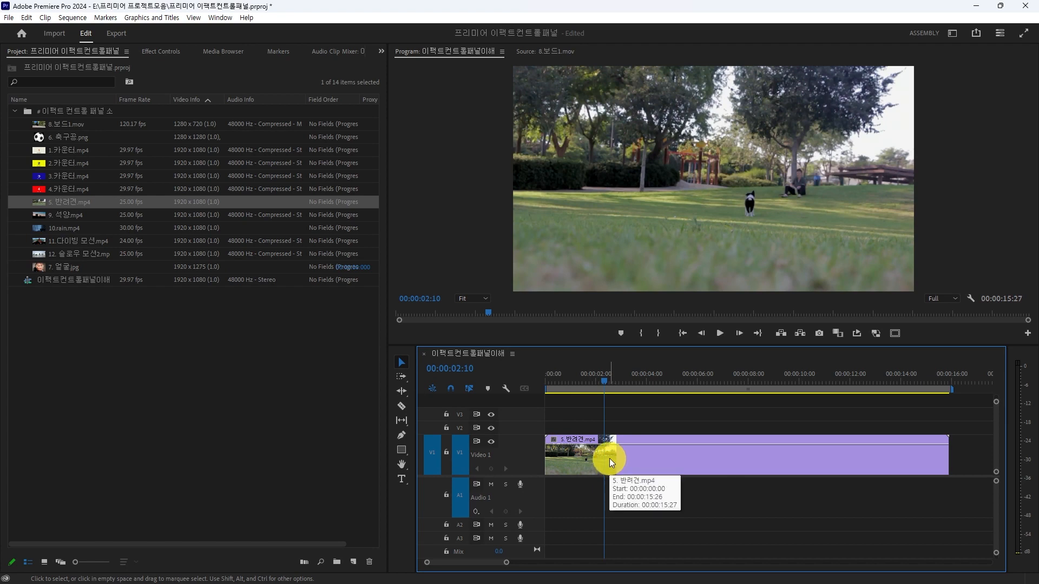
# Show the effect controls of the 5. 반려견.mp4 clip and collapse its Motion, Opacity and Time Remapping groups.
pyautogui.click(610, 459)
pyautogui.click(163, 52)
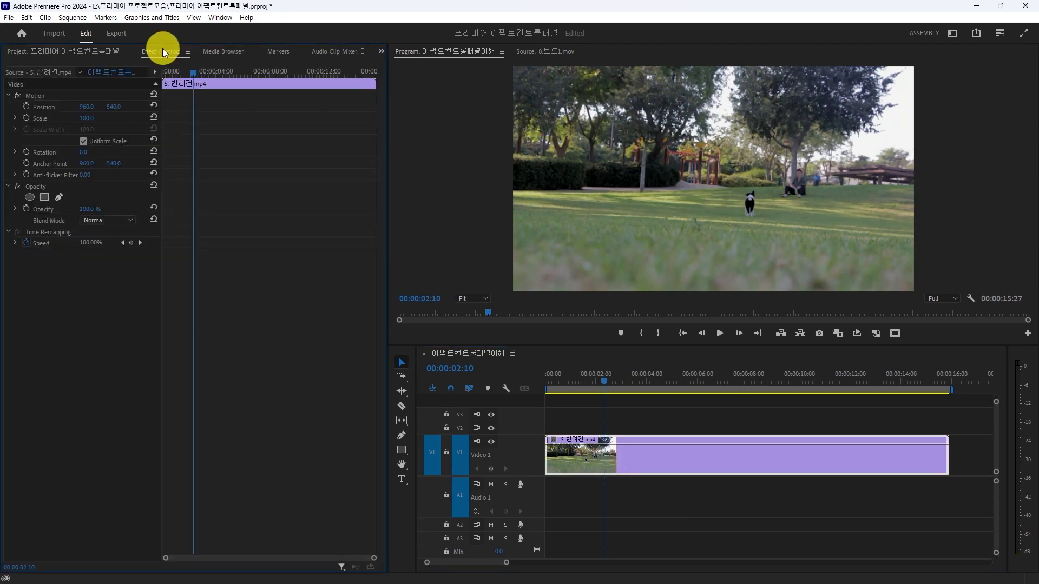
pyautogui.click(8, 96)
pyautogui.click(8, 106)
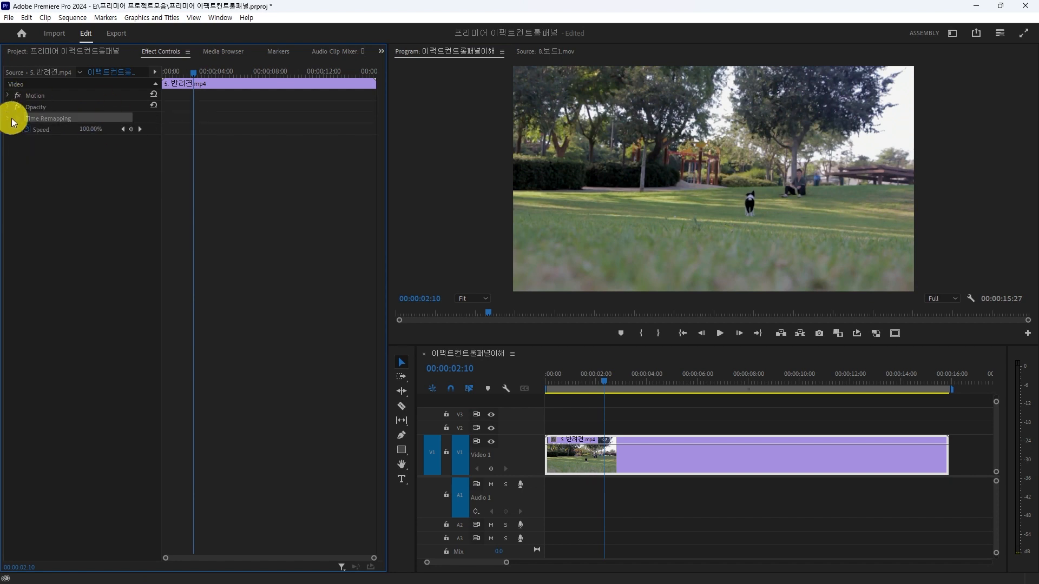
# Select the Motion effect of 5. 반려견.mp4 to show the clip's transform handles in the program preview.
pyautogui.click(61, 96)
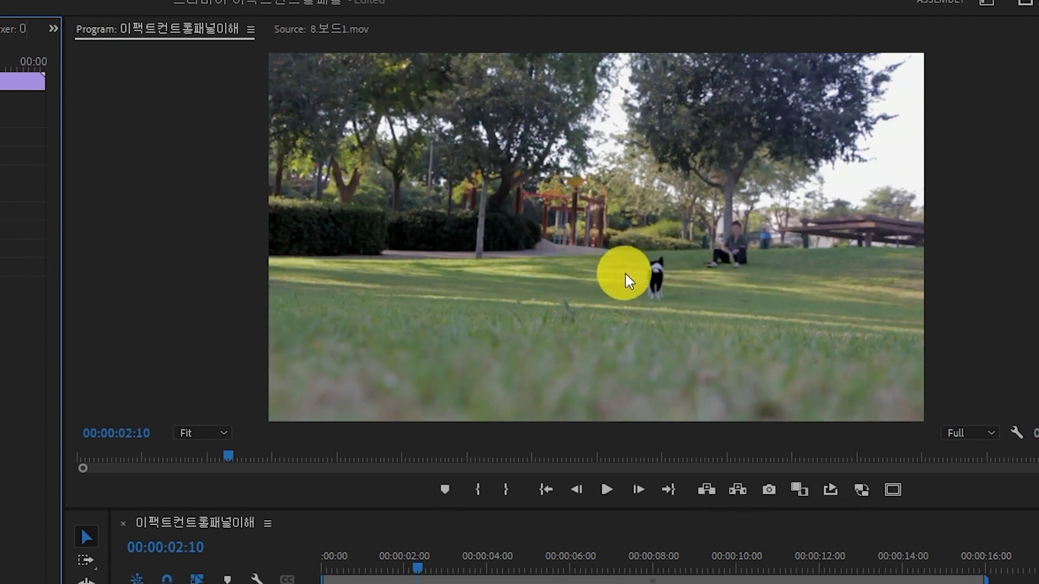
pyautogui.click(563, 187)
pyautogui.click(563, 183)
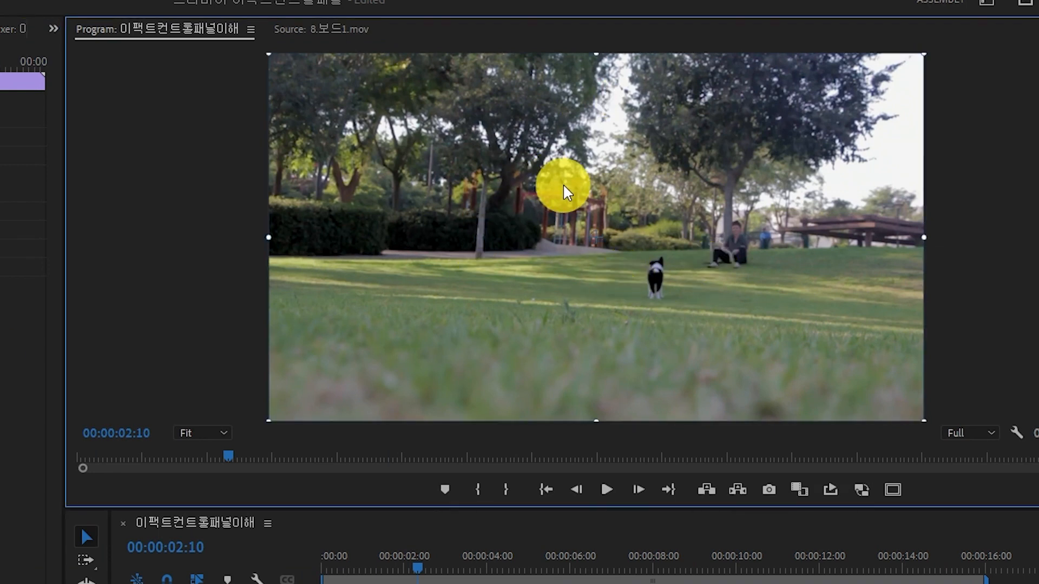
pyautogui.click(59, 96)
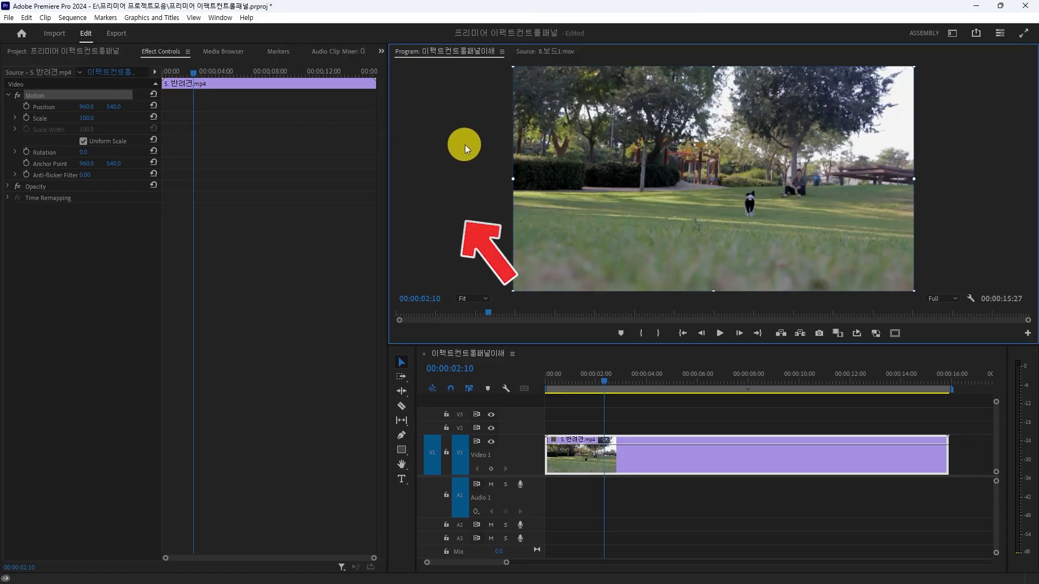
pyautogui.click(466, 144)
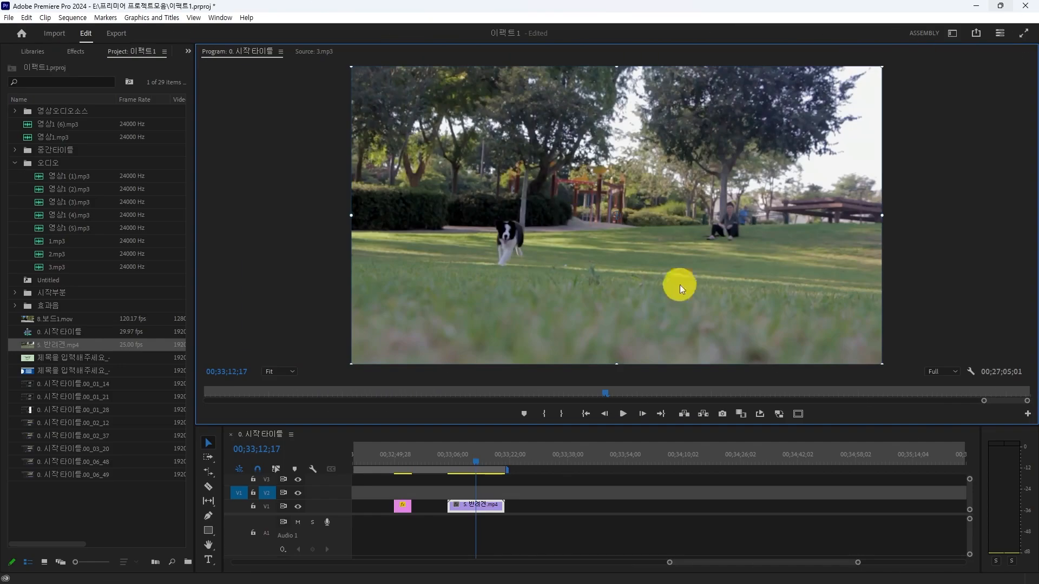
# Shrink the 5. 반려견.mp4 clip to about 33% scale in the program preview and rotate it slightly.
pyautogui.moveTo(882, 364); pyautogui.dragTo(726, 255)
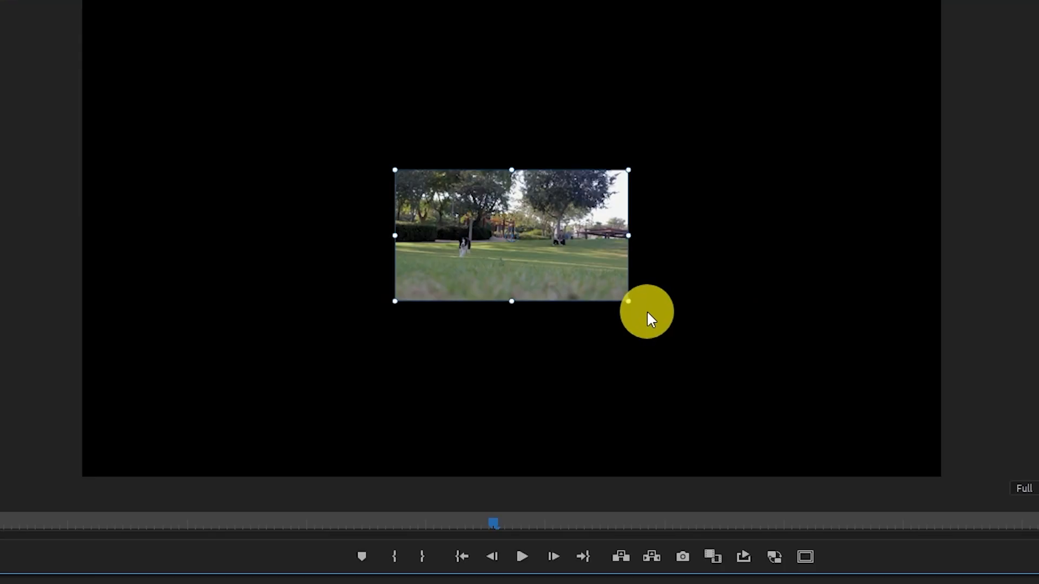
pyautogui.moveTo(638, 306)
pyautogui.mouseDown()
pyautogui.moveTo(599, 338)
pyautogui.moveTo(639, 306)
pyautogui.mouseUp()
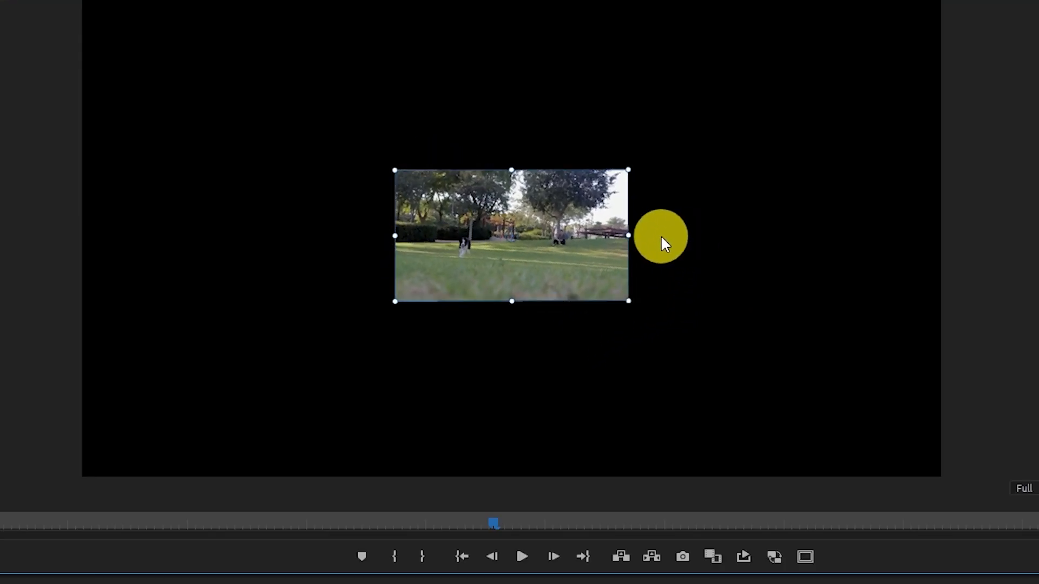
pyautogui.moveTo(627, 238); pyautogui.dragTo(651, 242)
# Move the shrunken 5. 반려견.mp4 clip away from the center toward the left side of the video frame.
pyautogui.moveTo(500, 237); pyautogui.dragTo(494, 243)
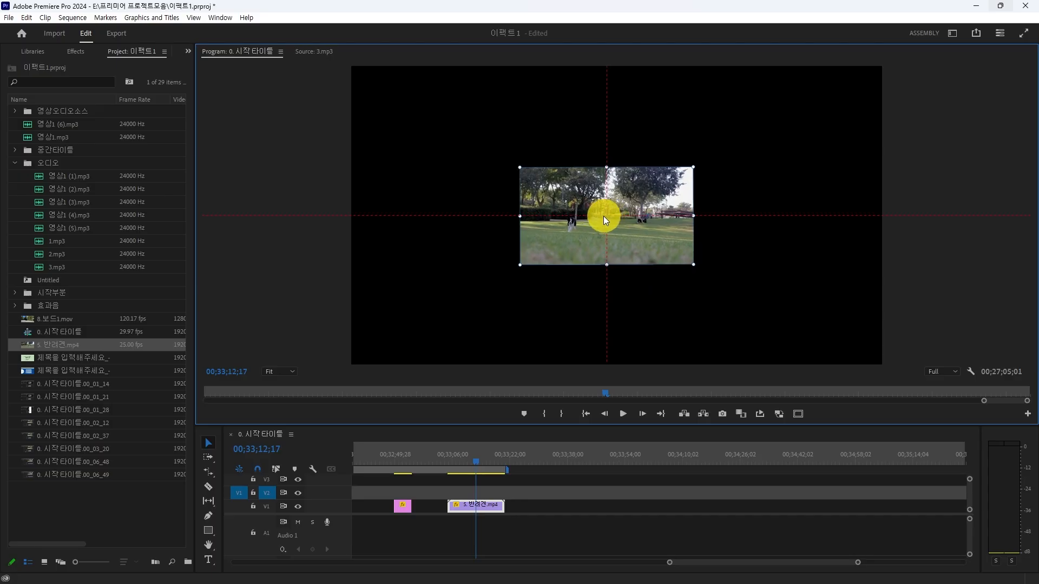
pyautogui.moveTo(603, 217); pyautogui.dragTo(537, 218)
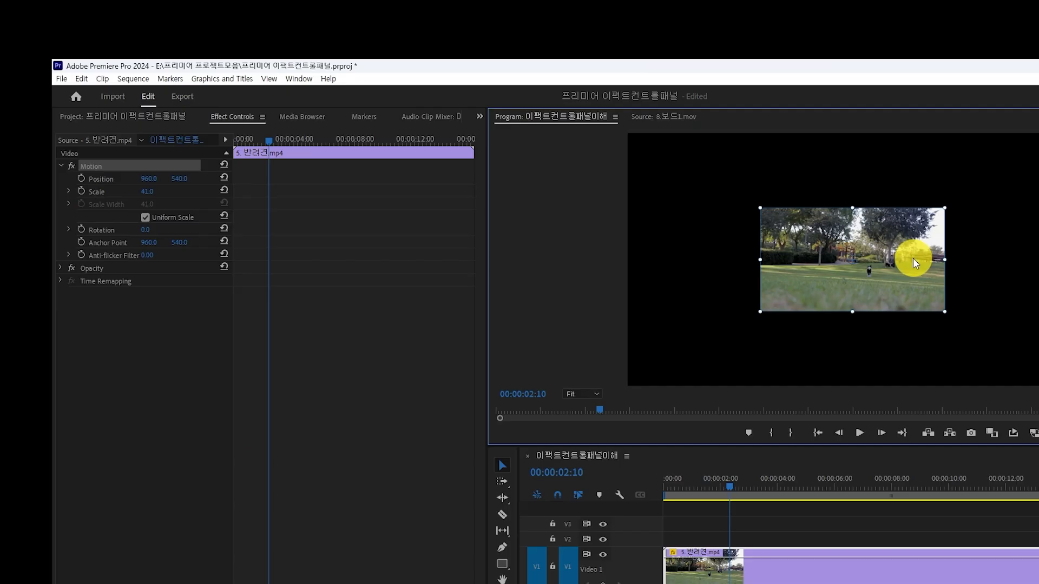
pyautogui.moveTo(908, 258); pyautogui.dragTo(797, 204)
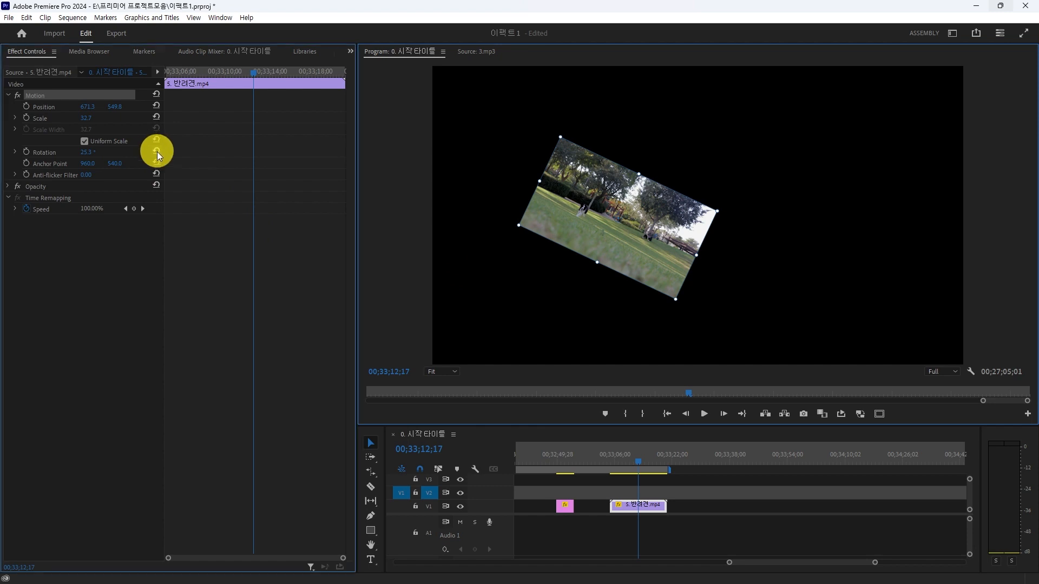
# Reset the clip's Rotation, followed by all of its Motion settings, to their defaults.
pyautogui.click(157, 152)
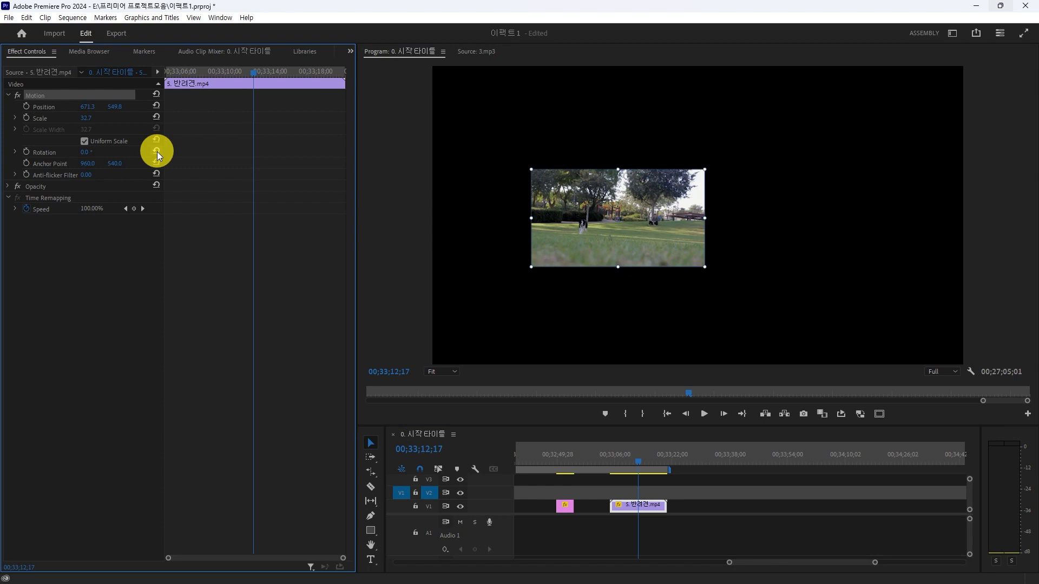
pyautogui.click(157, 94)
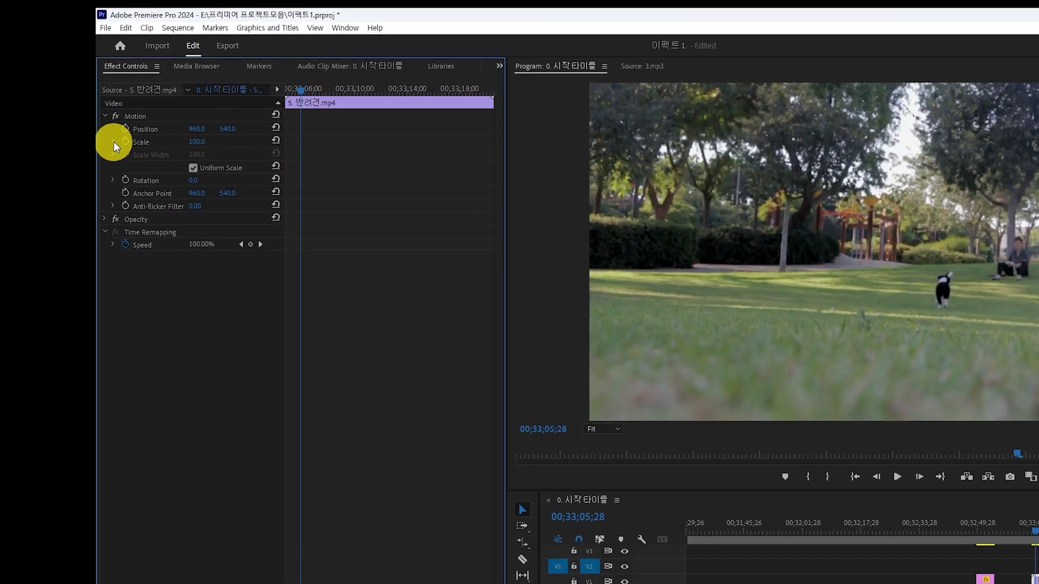
# Expand the Scale property of 5. 반려견.mp4 and reduce the clip's scale to about 41.5 with the slider.
pyautogui.click(284, 183)
pyautogui.click(18, 120)
pyautogui.click(17, 118)
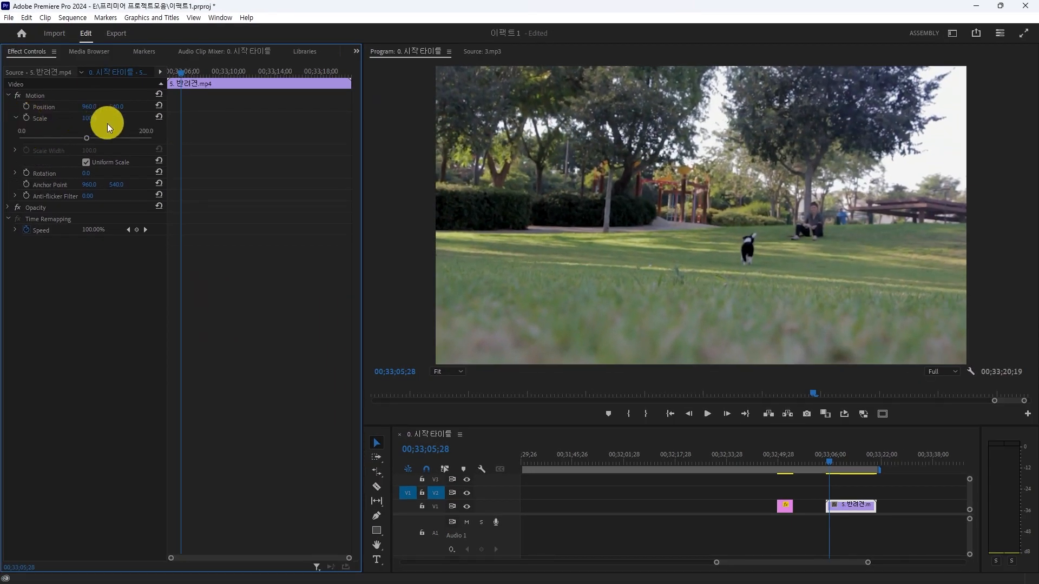
pyautogui.moveTo(87, 138)
pyautogui.mouseDown()
pyautogui.moveTo(117, 138)
pyautogui.moveTo(44, 136)
pyautogui.moveTo(87, 138)
pyautogui.mouseUp()
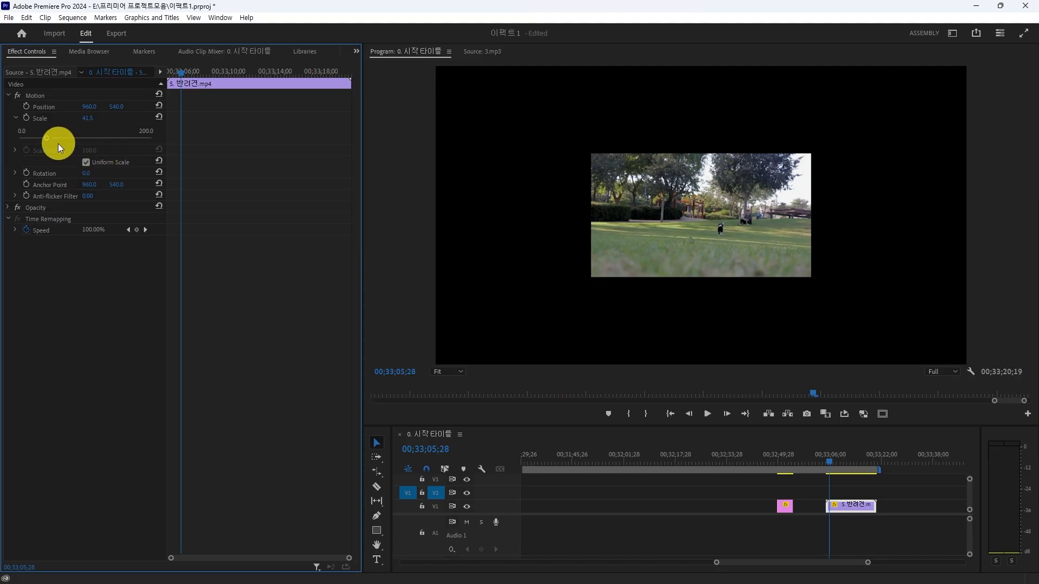
# Enlarge 5. 반려견.mp4, turn off Uniform Scale, and adjust Scale Height to about 61 and Scale Width to about 74.
pyautogui.moveTo(48, 138)
pyautogui.mouseDown()
pyautogui.moveTo(69, 141)
pyautogui.moveTo(58, 138)
pyautogui.mouseUp()
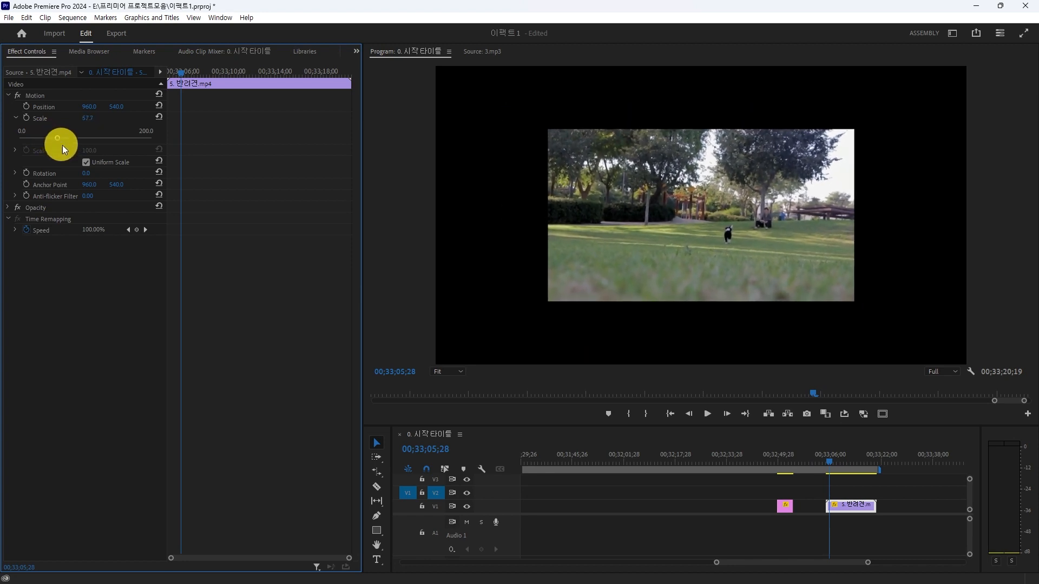
pyautogui.click(86, 162)
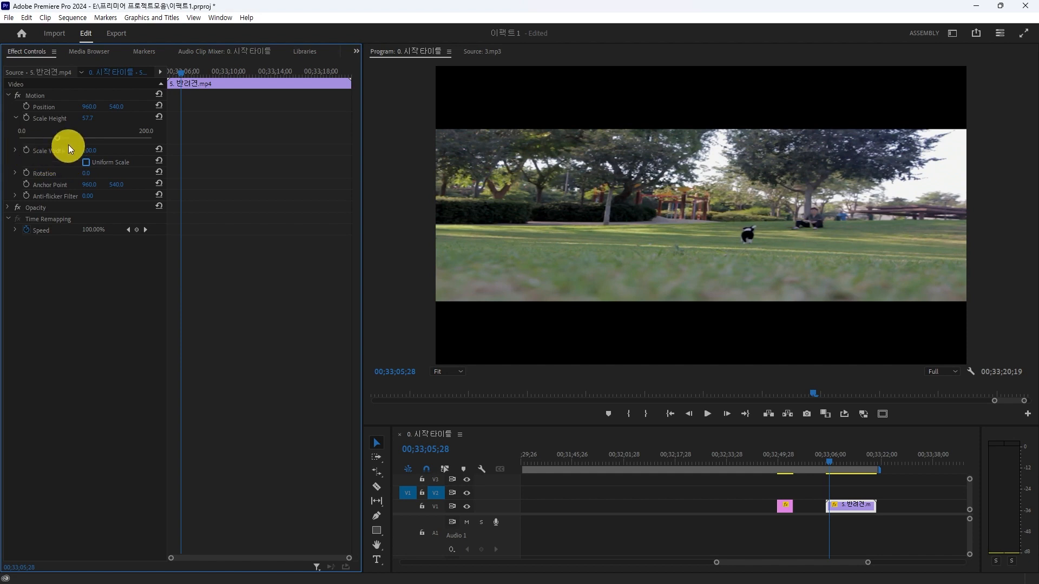
pyautogui.click(16, 150)
pyautogui.moveTo(60, 138)
pyautogui.mouseDown()
pyautogui.moveTo(76, 138)
pyautogui.moveTo(60, 139)
pyautogui.moveTo(79, 161)
pyautogui.moveTo(68, 155)
pyautogui.mouseUp()
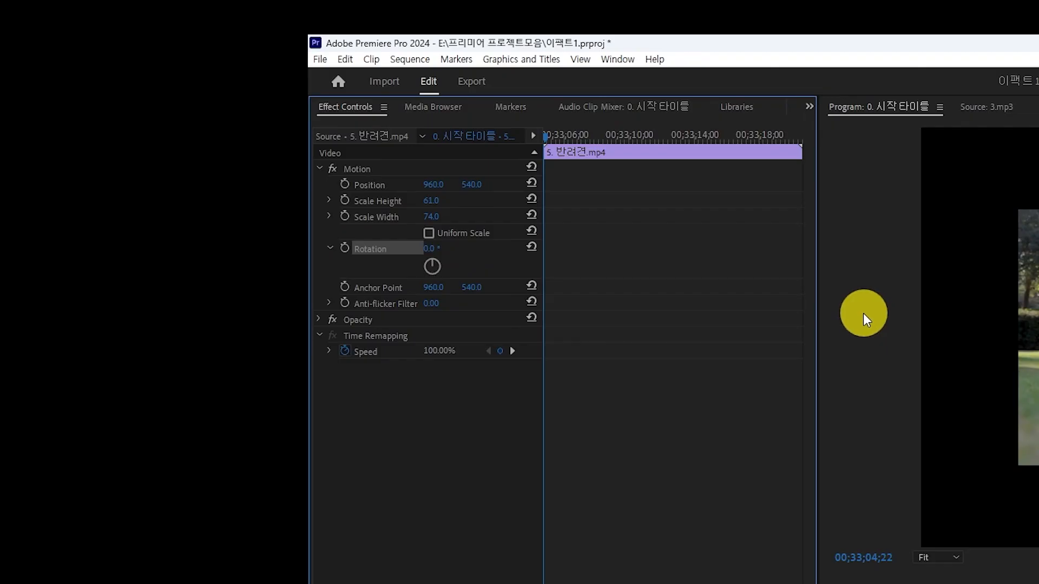
# Try rotating the clip by 30° and by a free amount with the rotation dial, resetting Rotation each time.
pyautogui.click(434, 248)
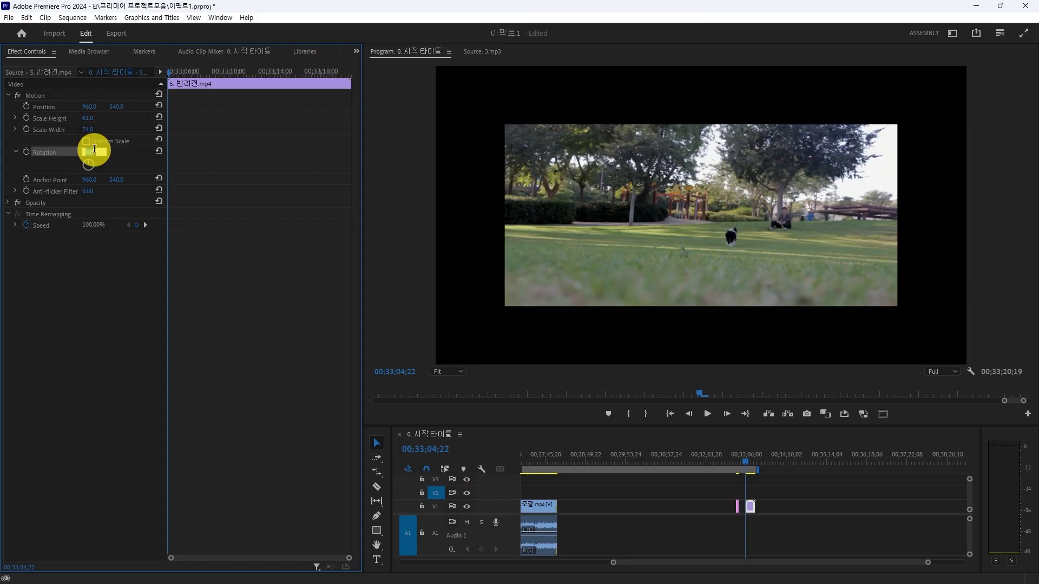
pyautogui.write('30')
pyautogui.press('Return')
pyautogui.click(159, 151)
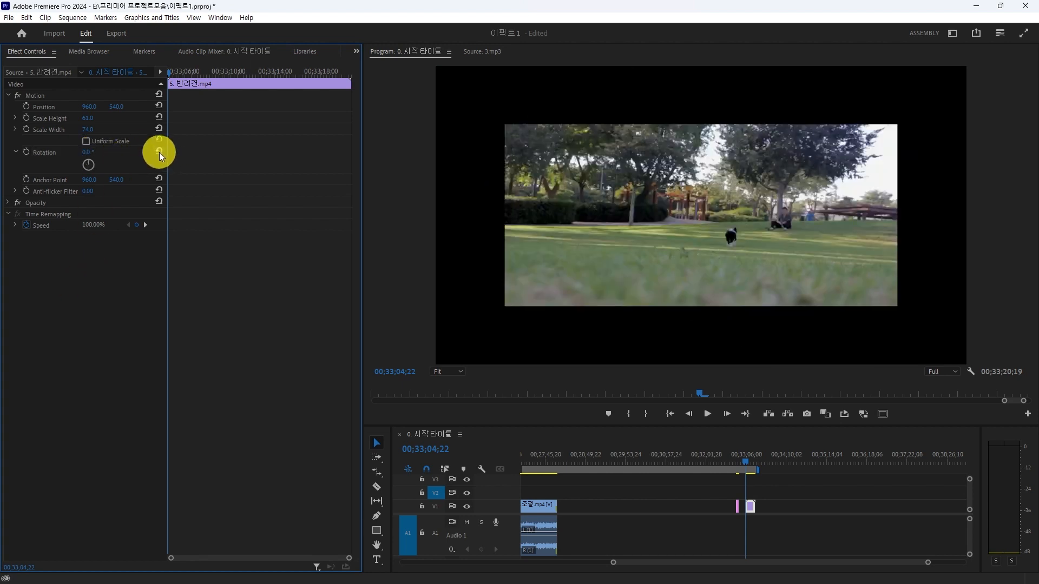
pyautogui.moveTo(88, 161); pyautogui.dragTo(97, 162)
pyautogui.click(158, 151)
# Set the clip's Rotation to 360° for one full turn, followed by 720° for two full turns.
pyautogui.click(88, 151)
pyautogui.write('360')
pyautogui.press('Return')
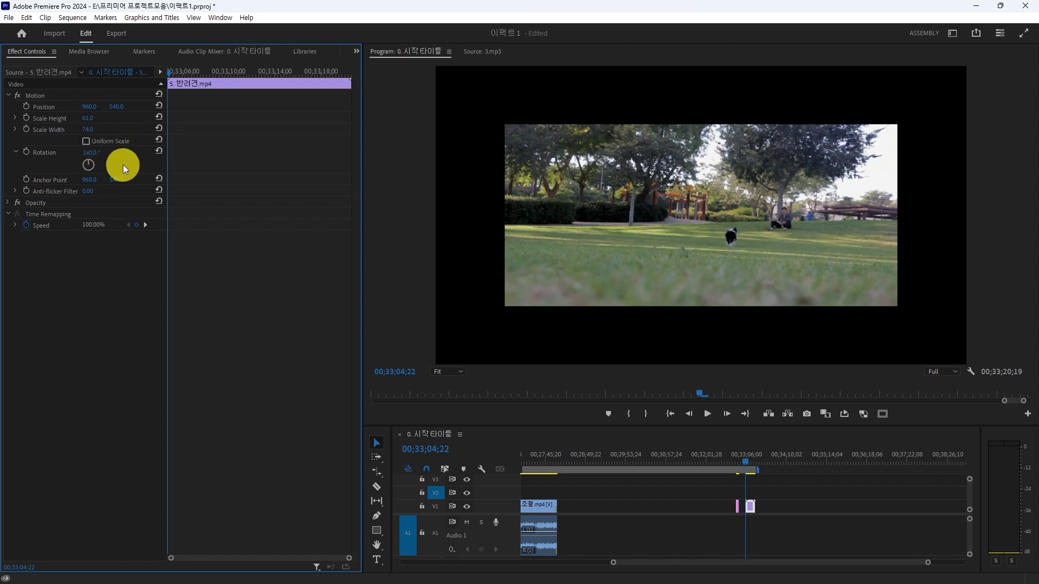
pyautogui.click(93, 155)
pyautogui.write('720')
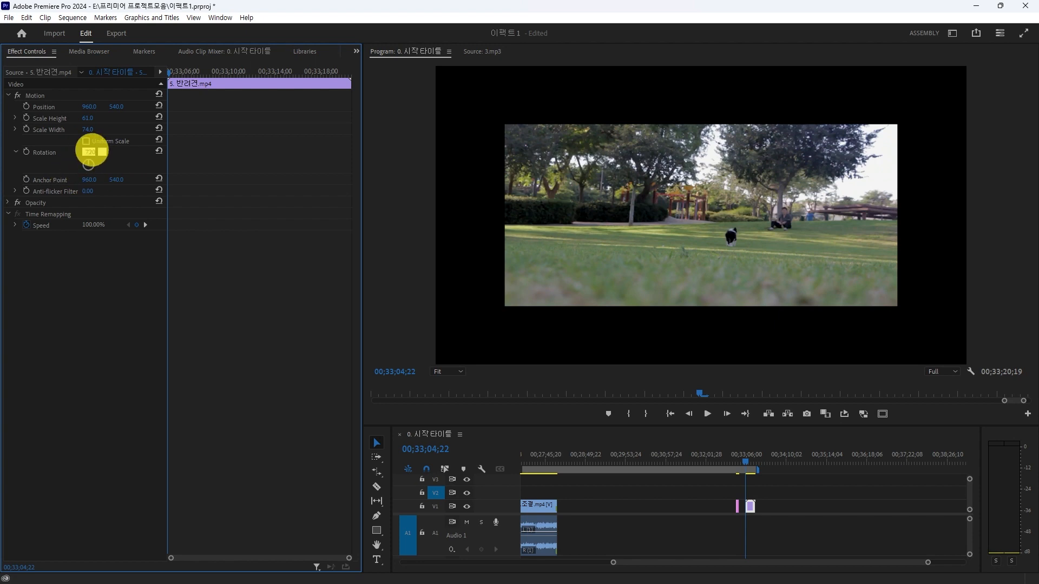
pyautogui.press('Return')
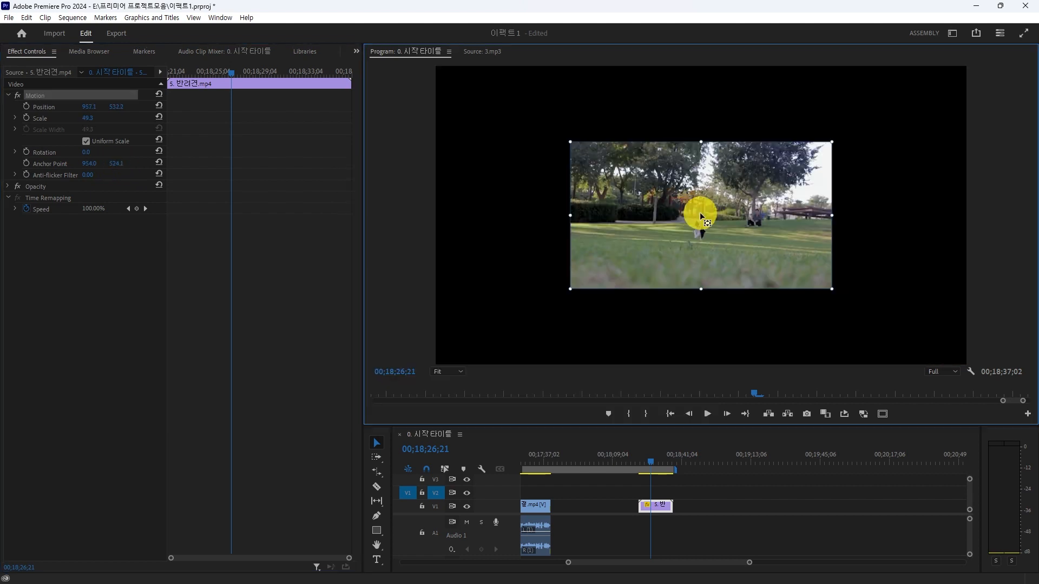
# Move the anchor point of 5. 반려견.mp4 to the clip's upper-left corner and set its horizontal value to 0.
pyautogui.moveTo(695, 213); pyautogui.dragTo(572, 141)
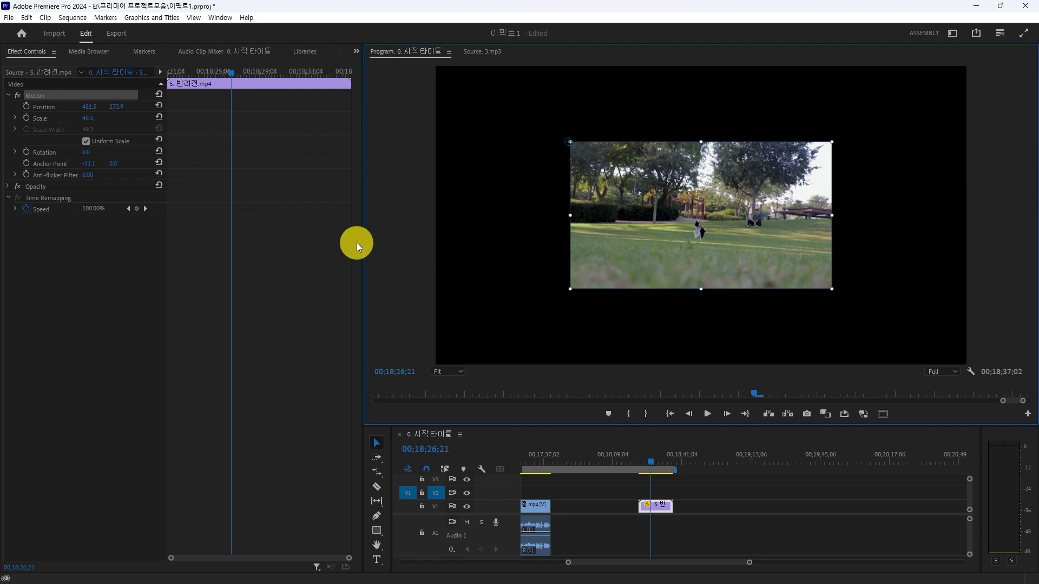
pyautogui.click(88, 163)
pyautogui.write('0')
pyautogui.press('Return')
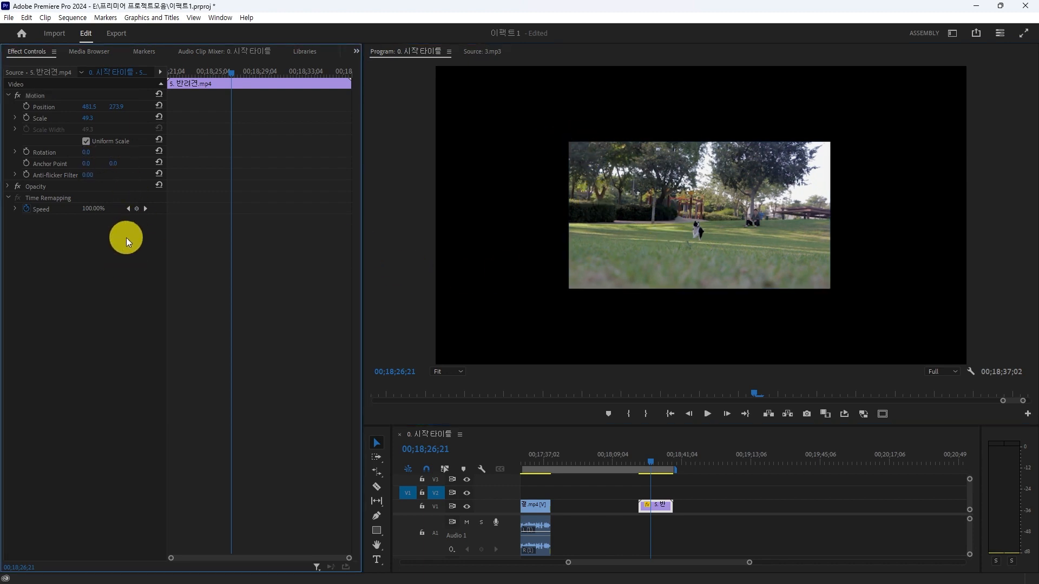
# Set the Position of 5. 반려견.mp4 to 0, 0.
pyautogui.click(89, 107)
pyautogui.write('0')
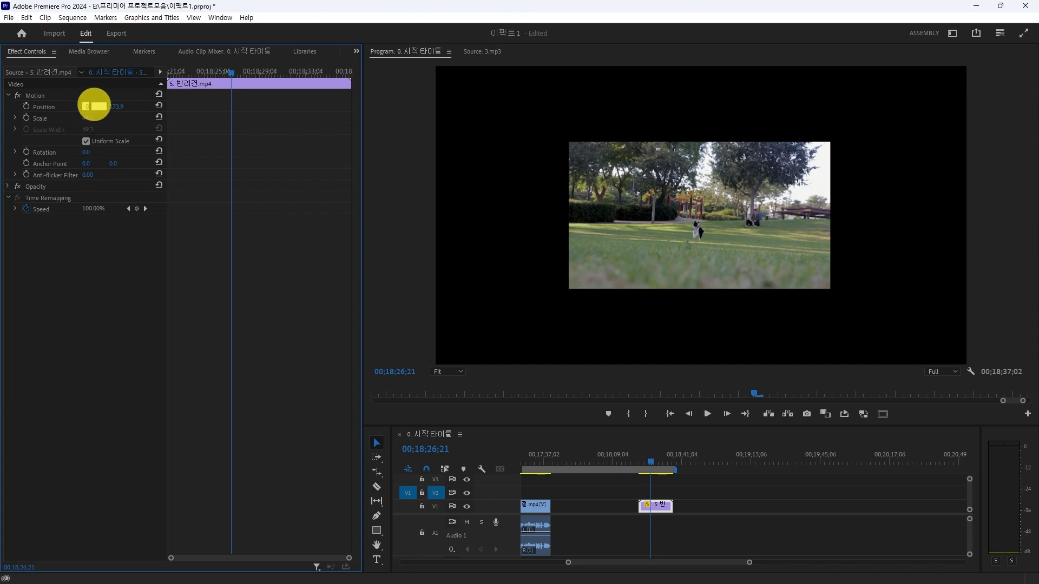
pyautogui.click(116, 107)
pyautogui.write('0')
pyautogui.press('Return')
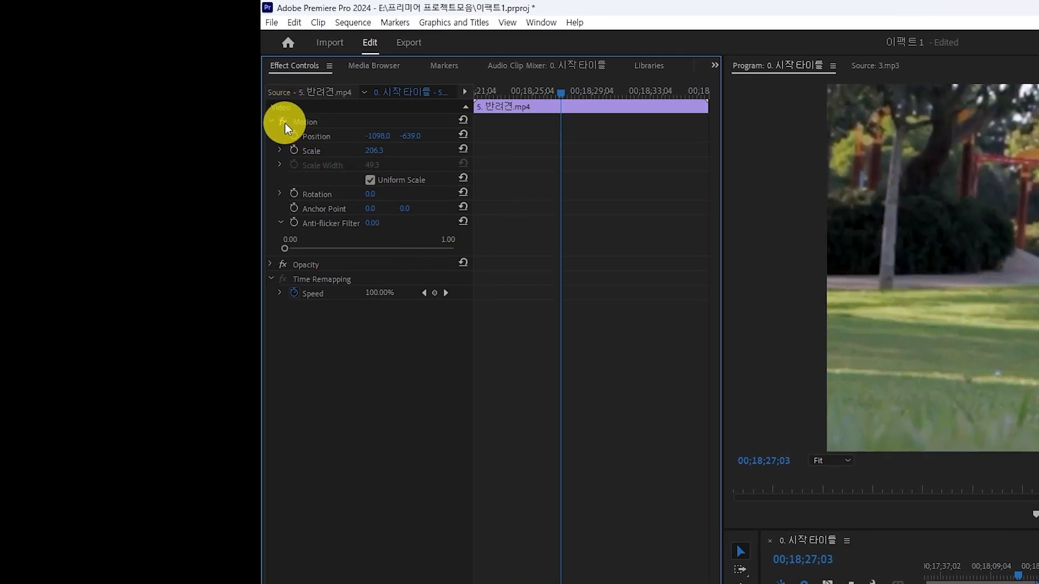
# Toggle the Motion effect of 5. 반려견.mp4 off and on to compare the frame with and without its settings.
pyautogui.click(283, 123)
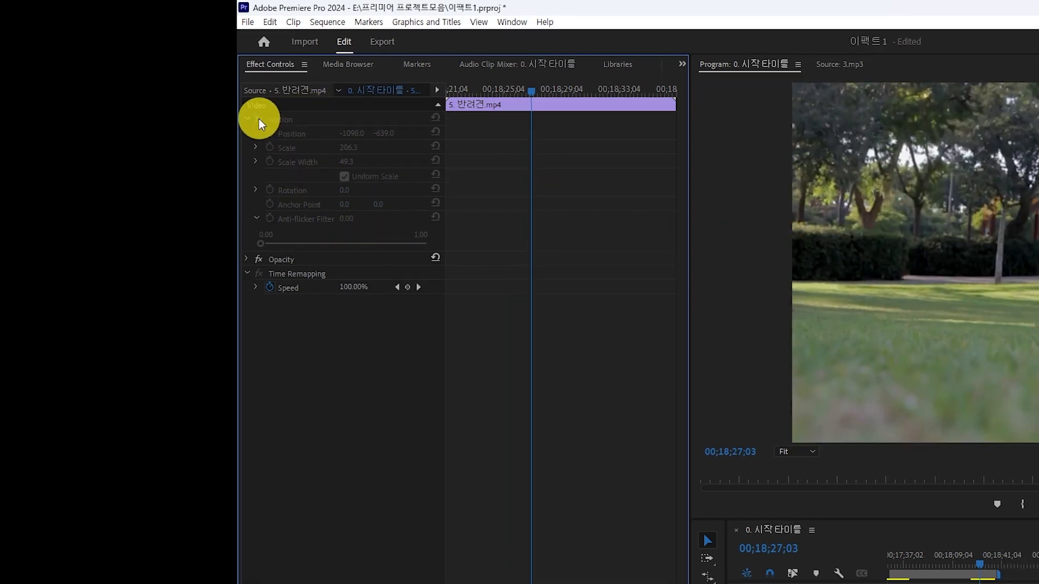
pyautogui.click(283, 122)
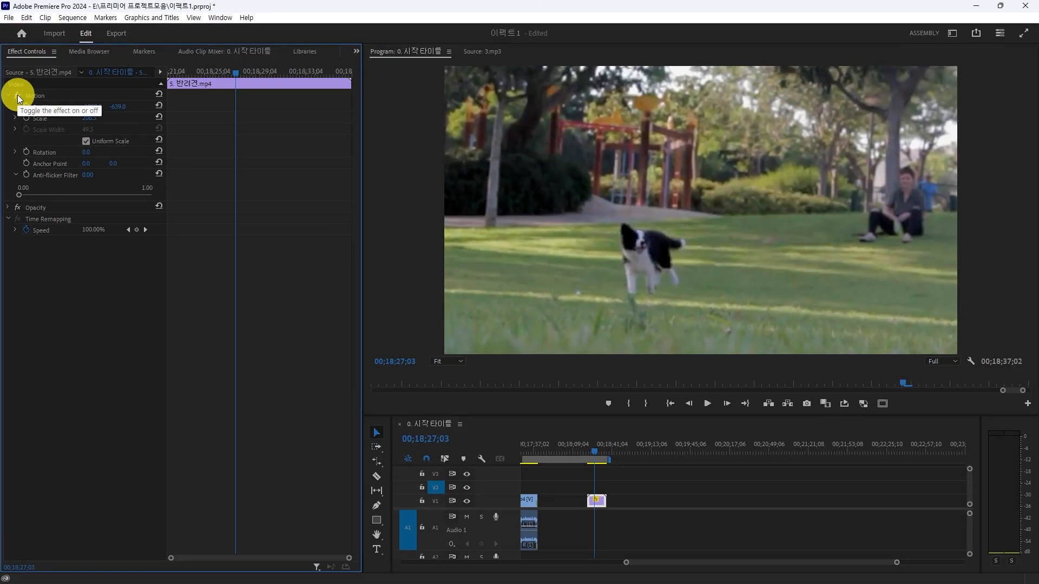
pyautogui.click(17, 95)
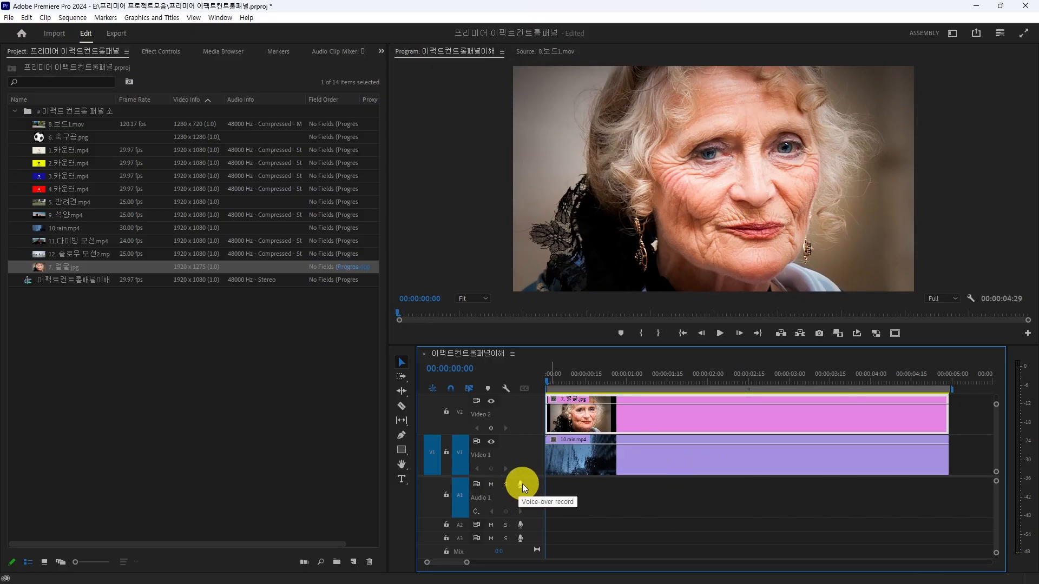
# Make more room for the video tracks and toggle V2's visibility off and on to compare 7. 얼굴.jpg with 10.rain.mp4.
pyautogui.moveTo(529, 476); pyautogui.dragTo(529, 518)
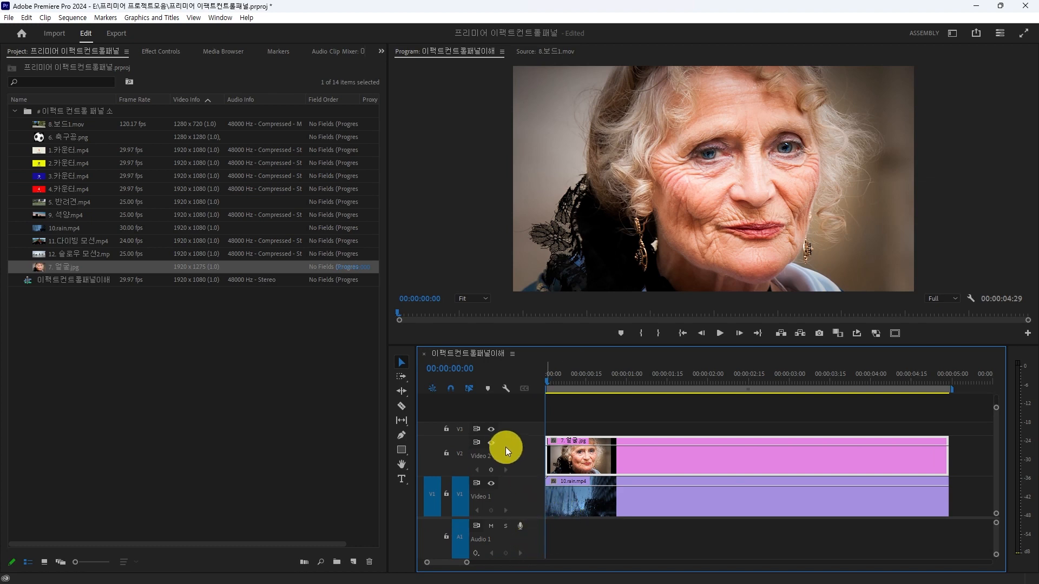
pyautogui.click(491, 443)
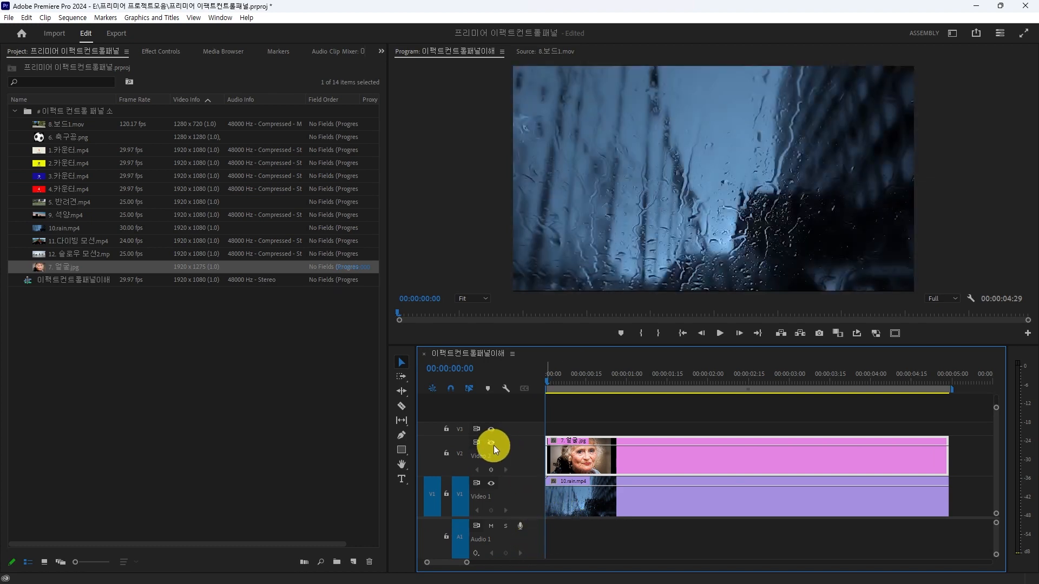
pyautogui.click(493, 446)
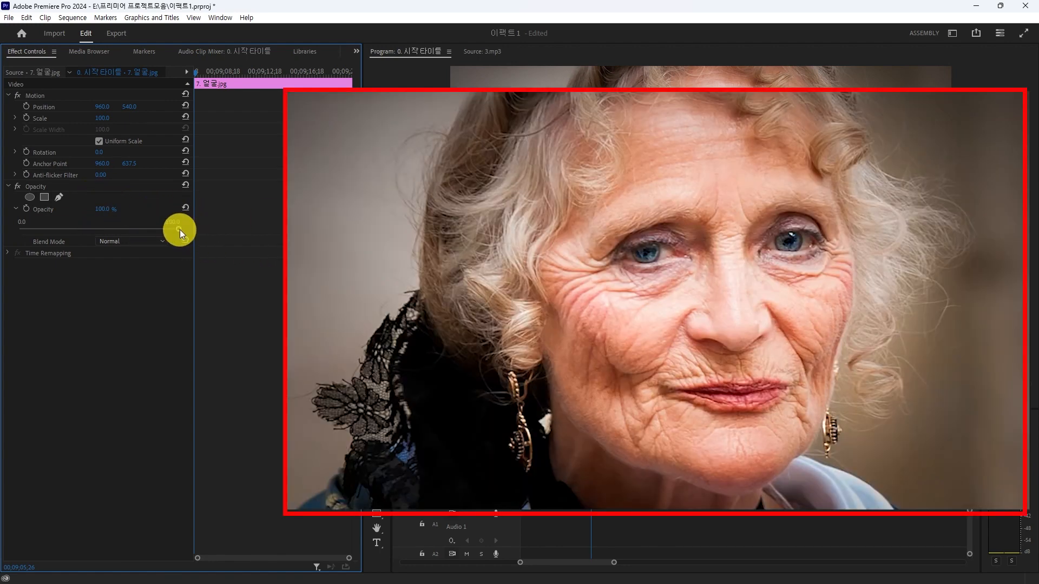
# Try 50% Opacity on 7. 얼굴.jpg both with and without the rain clip beneath it, restoring 100% each time.
pyautogui.moveTo(179, 229); pyautogui.dragTo(100, 230)
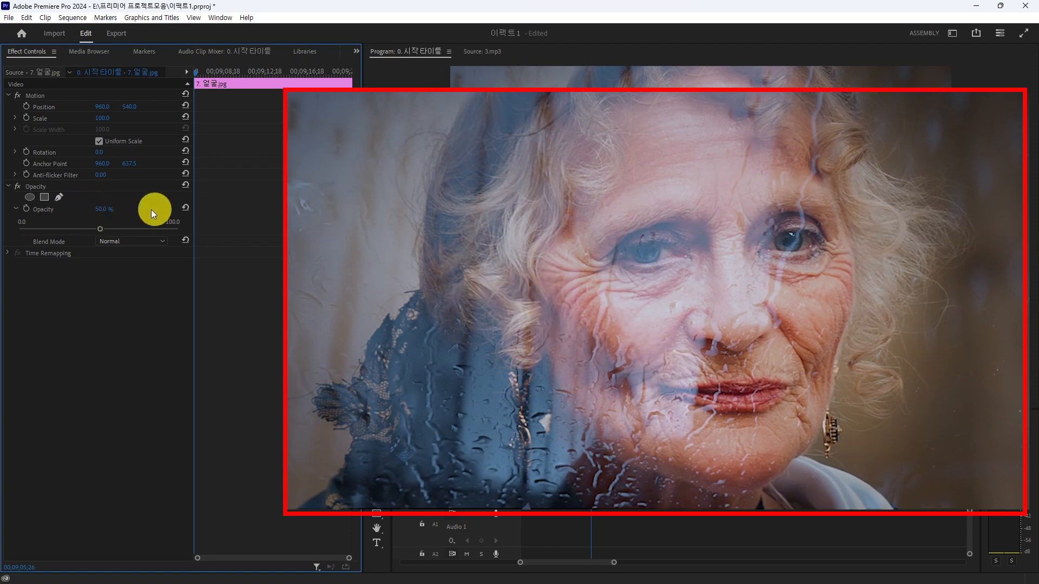
pyautogui.moveTo(142, 229); pyautogui.dragTo(191, 231)
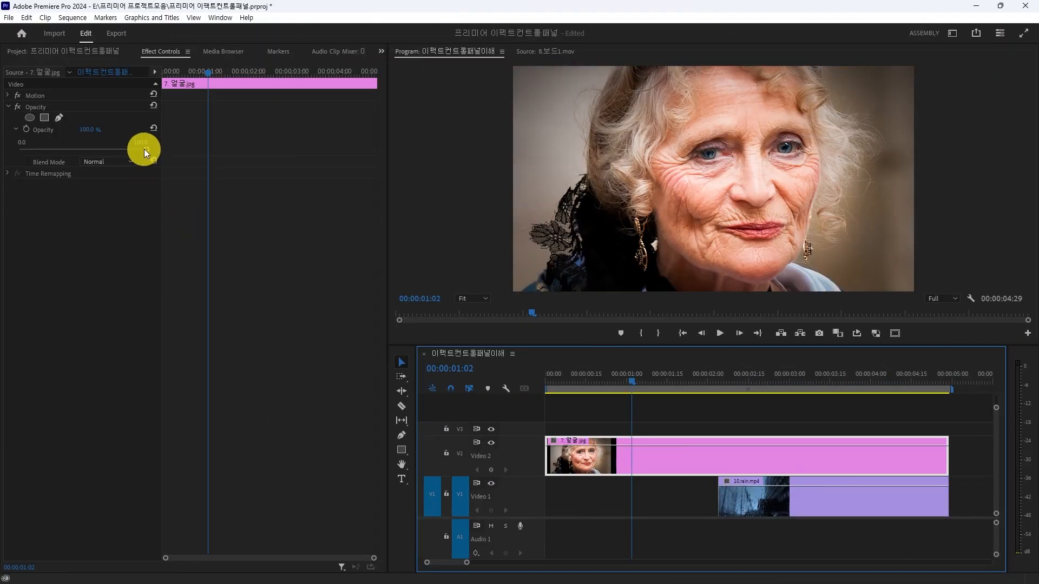
pyautogui.moveTo(144, 148); pyautogui.dragTo(82, 151)
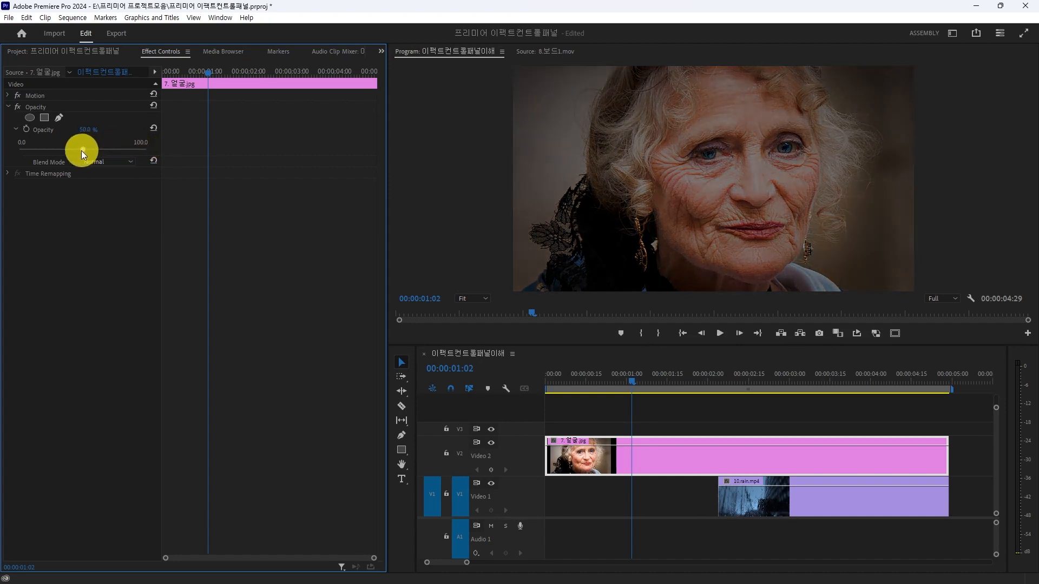
pyautogui.hotkey('ctrl', 'z')
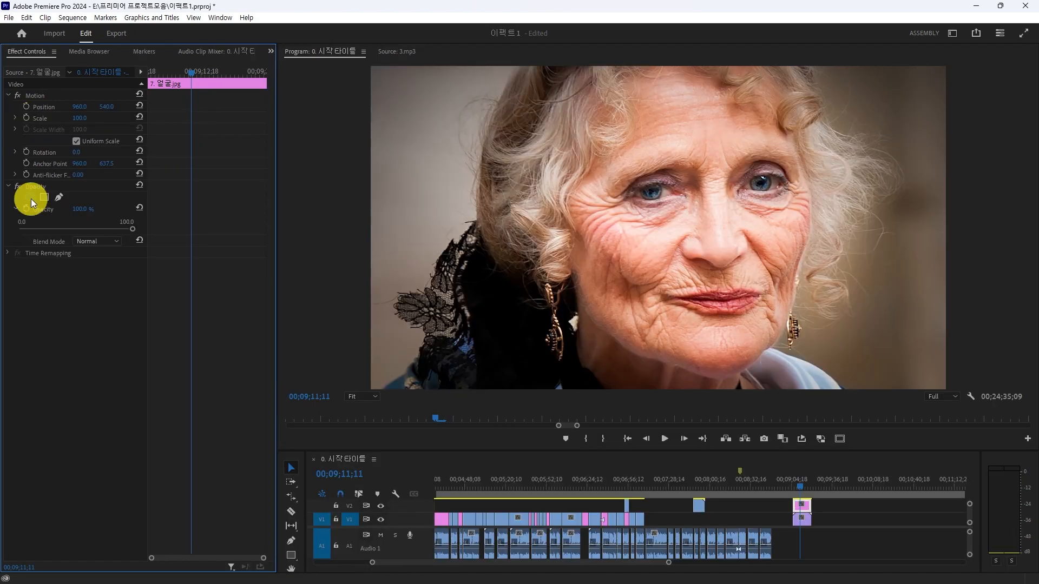
# Add an ellipse opacity mask to 7. 얼굴.jpg and widen it on both sides to cover most of the face.
pyautogui.click(31, 198)
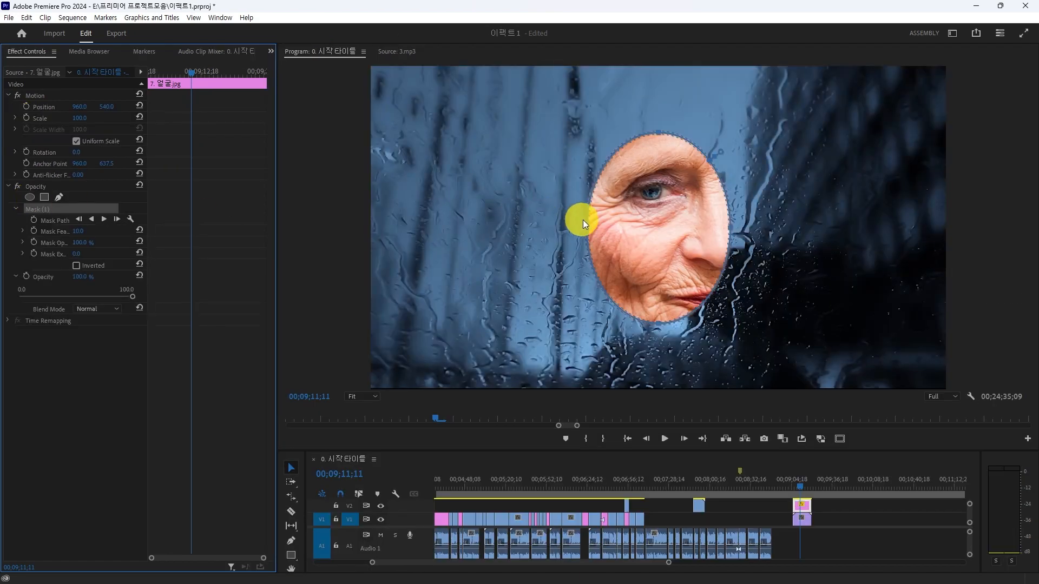
pyautogui.moveTo(586, 228); pyautogui.dragTo(530, 229)
pyautogui.moveTo(727, 230); pyautogui.dragTo(806, 239)
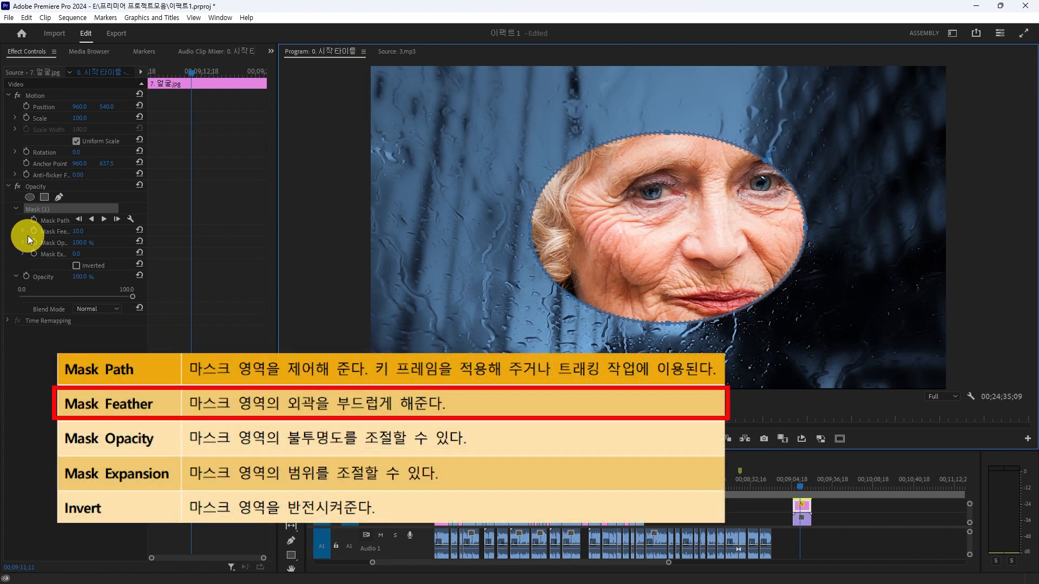
# Try out the ellipse mask's feather and set it to 0, set the expansion to about 6, and adjust the mask in the preview.
pyautogui.click(24, 231)
pyautogui.moveTo(28, 251); pyautogui.dragTo(55, 257)
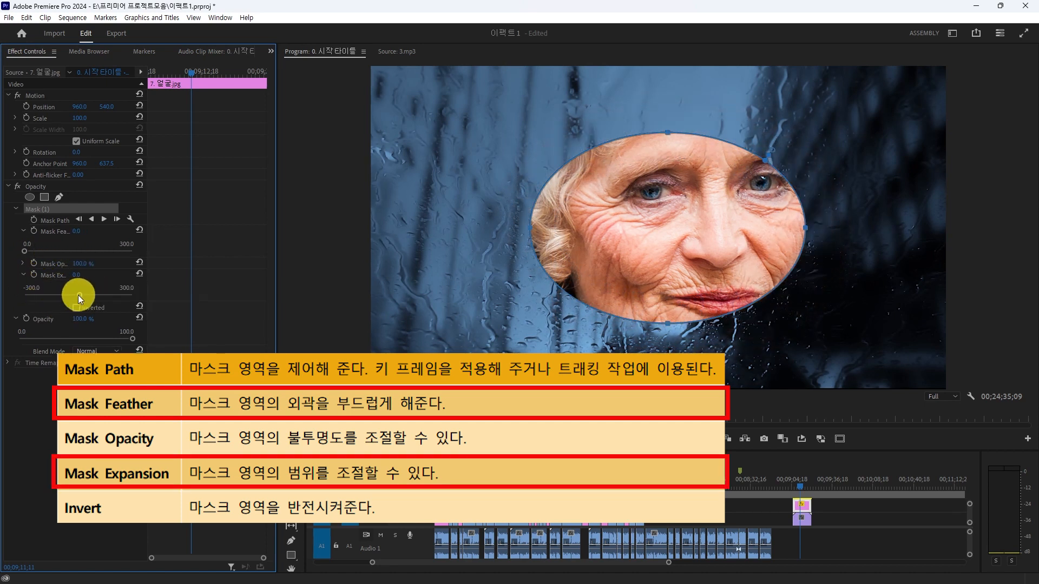
pyautogui.moveTo(78, 294)
pyautogui.mouseDown()
pyautogui.moveTo(104, 301)
pyautogui.moveTo(60, 287)
pyautogui.moveTo(79, 297)
pyautogui.mouseUp()
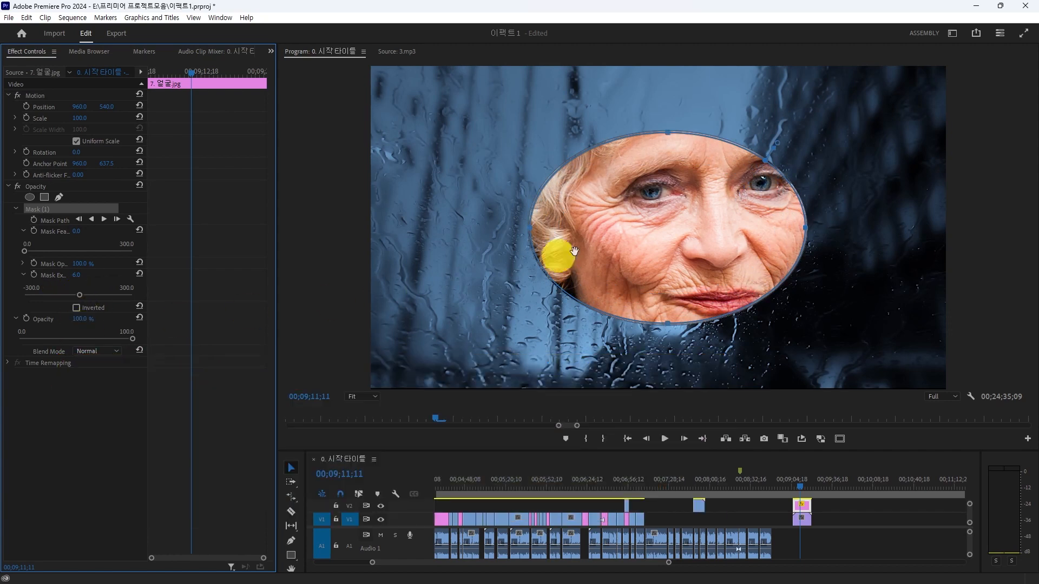
pyautogui.moveTo(781, 143); pyautogui.dragTo(749, 212)
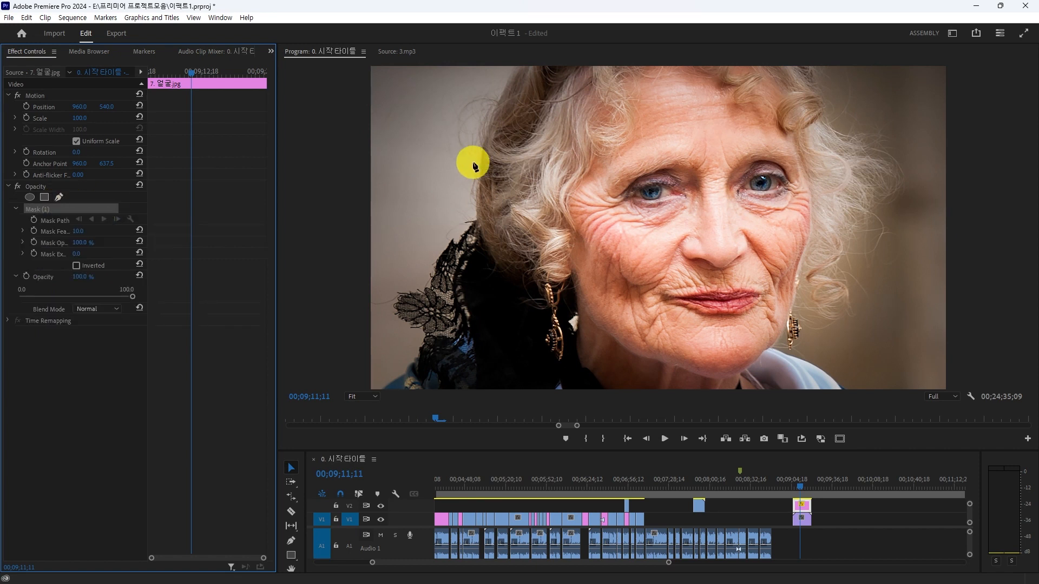
# Draw a free-form Pen opacity mask on 7. 얼굴.jpg around the woman, following her chin, cheek and hair beside the dark background.
pyautogui.click(401, 385)
pyautogui.click(850, 385)
pyautogui.click(787, 351)
pyautogui.click(828, 282)
pyautogui.click(834, 218)
pyautogui.click(831, 138)
pyautogui.click(811, 85)
pyautogui.click(410, 90)
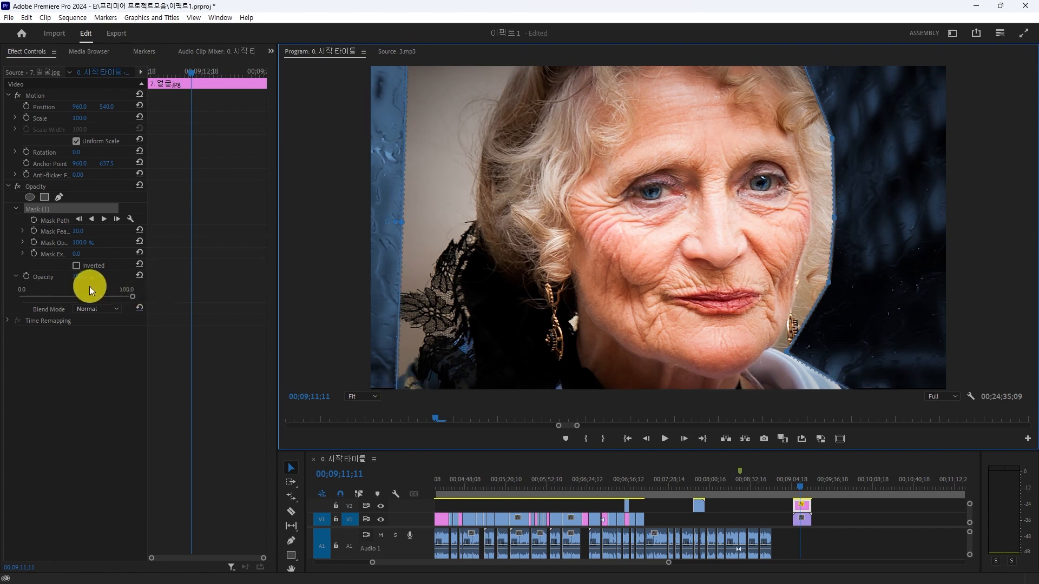
# Set the pen mask's feather to about 109.5 and shift 7. 얼굴.jpg horizontally to a Position of about 479.
pyautogui.click(23, 231)
pyautogui.moveTo(30, 250); pyautogui.dragTo(70, 268)
pyautogui.moveTo(78, 107); pyautogui.dragTo(155, 373)
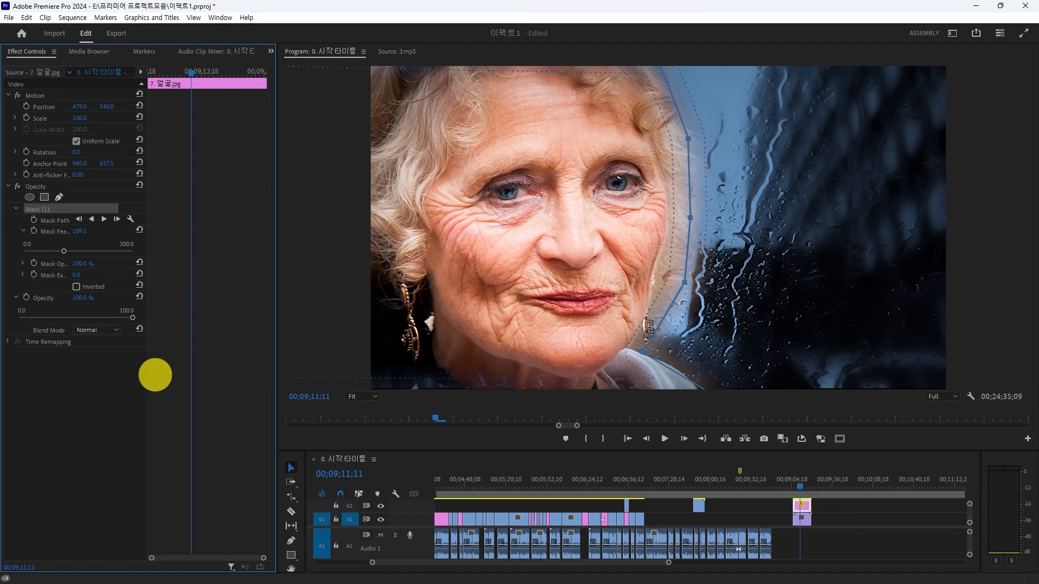
pyautogui.click(46, 98)
pyautogui.click(38, 356)
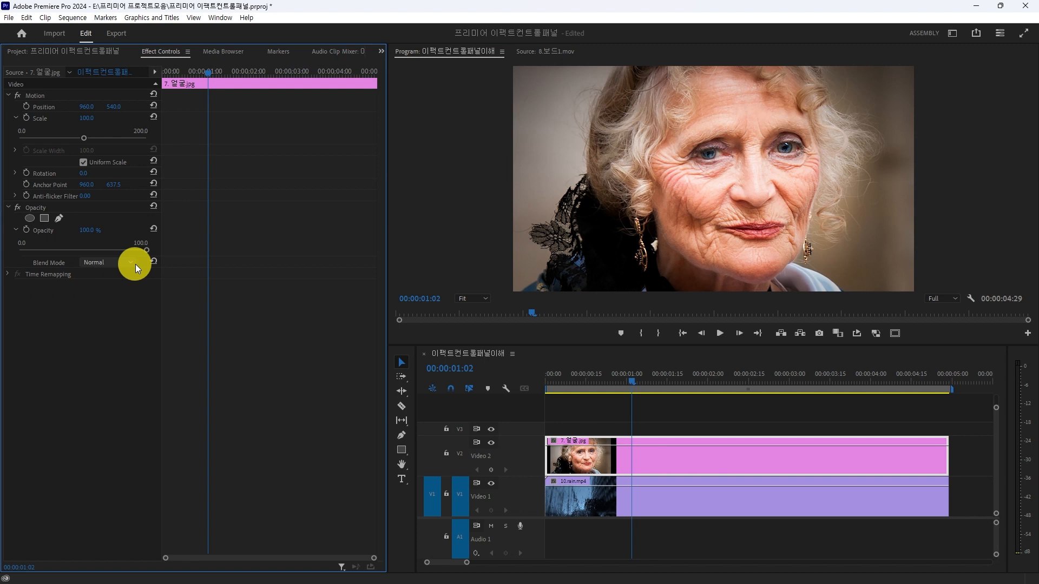
# Look through the blend modes for 7. 얼굴.jpg and apply Multiply, followed by Screen, over the rain clip.
pyautogui.click(136, 264)
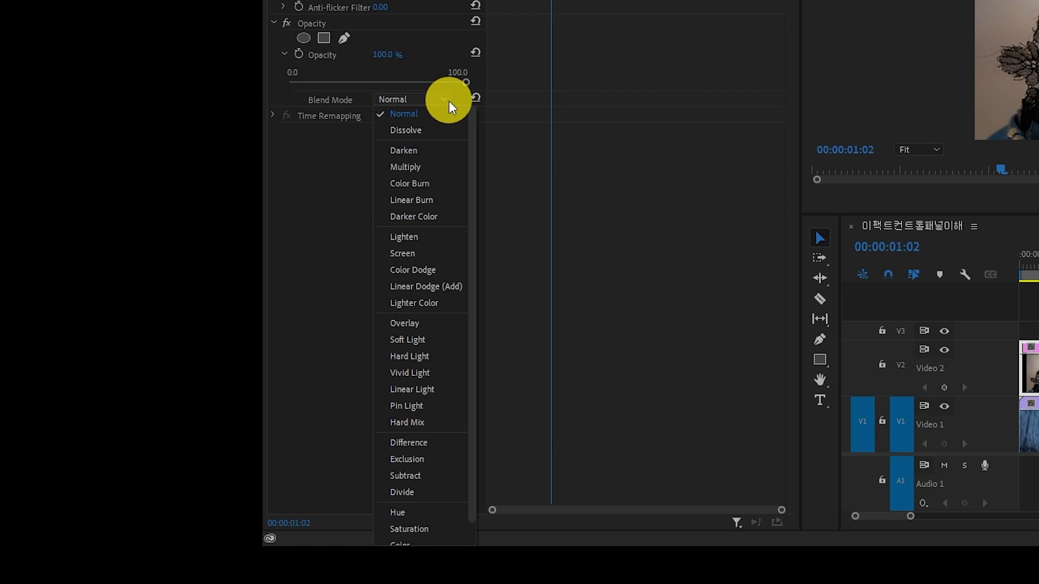
pyautogui.scroll(-2, 467, 226)
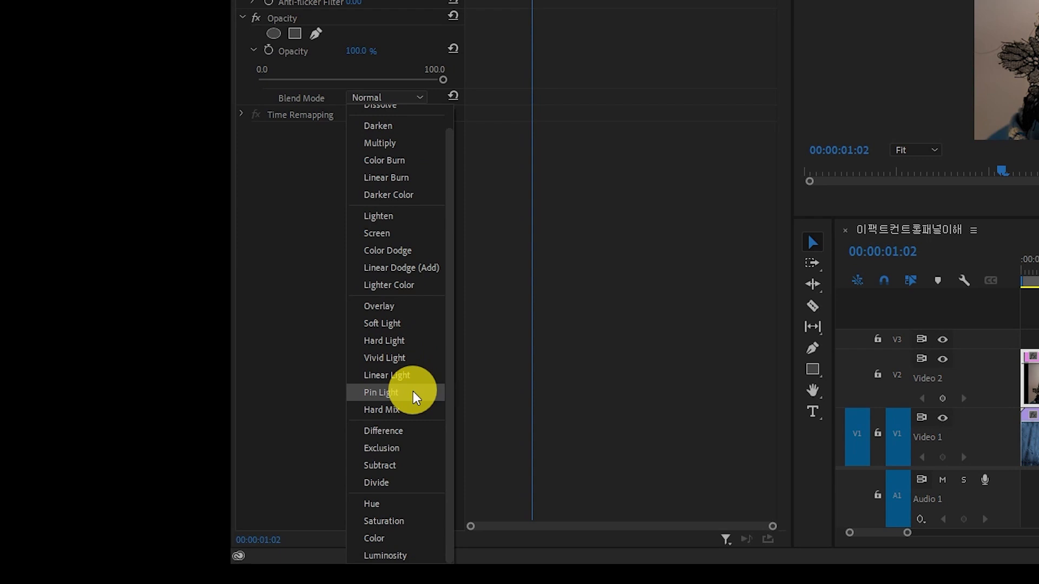
pyautogui.scroll(1, 416, 161)
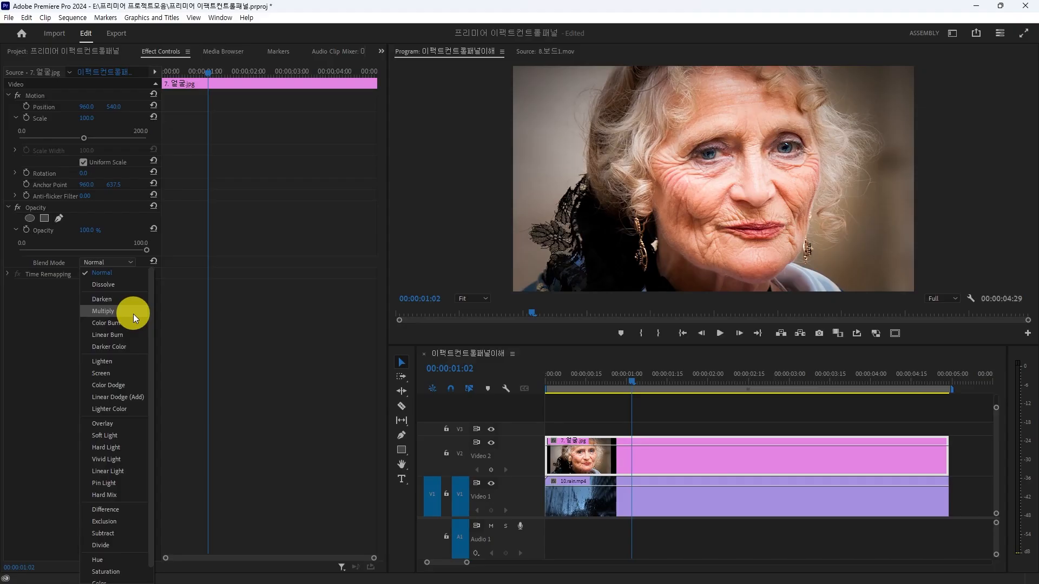
pyautogui.click(436, 171)
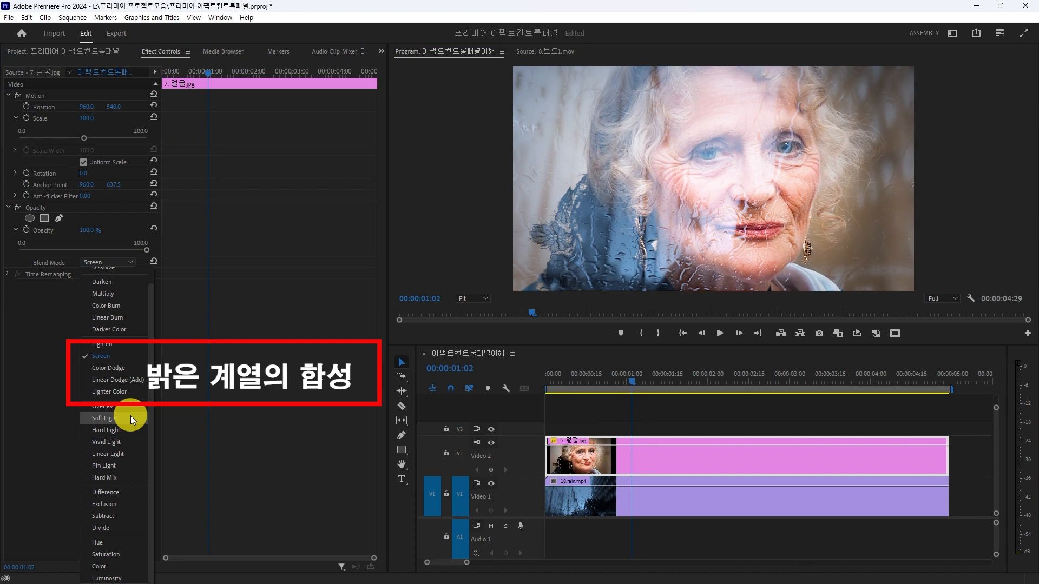
pyautogui.click(128, 358)
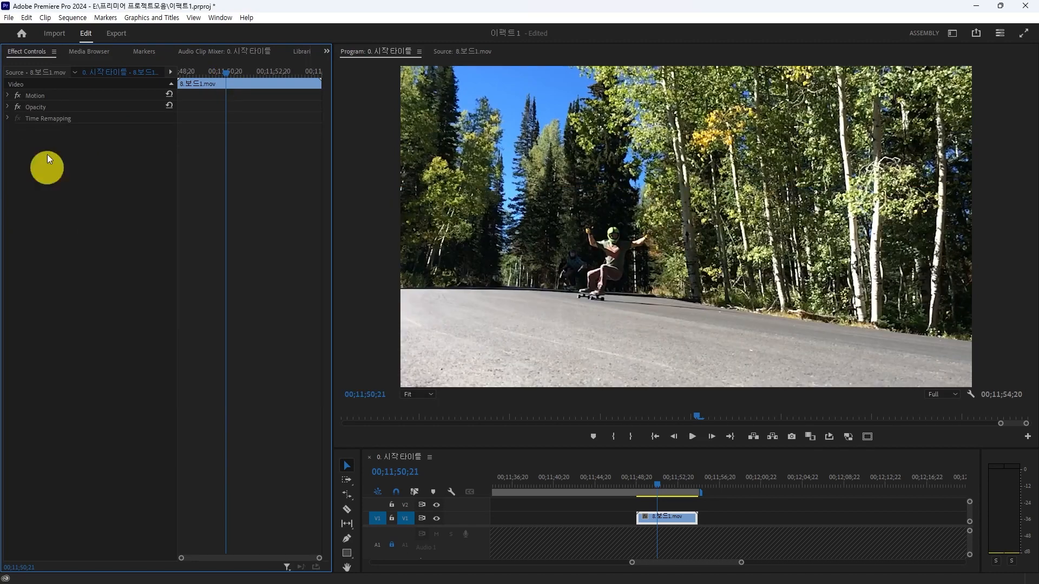
# Reveal the Time Remapping speed of 8.보드1.mov, enlarge its velocity graph and add a speed keyframe at 00;11;50;20.
pyautogui.click(8, 118)
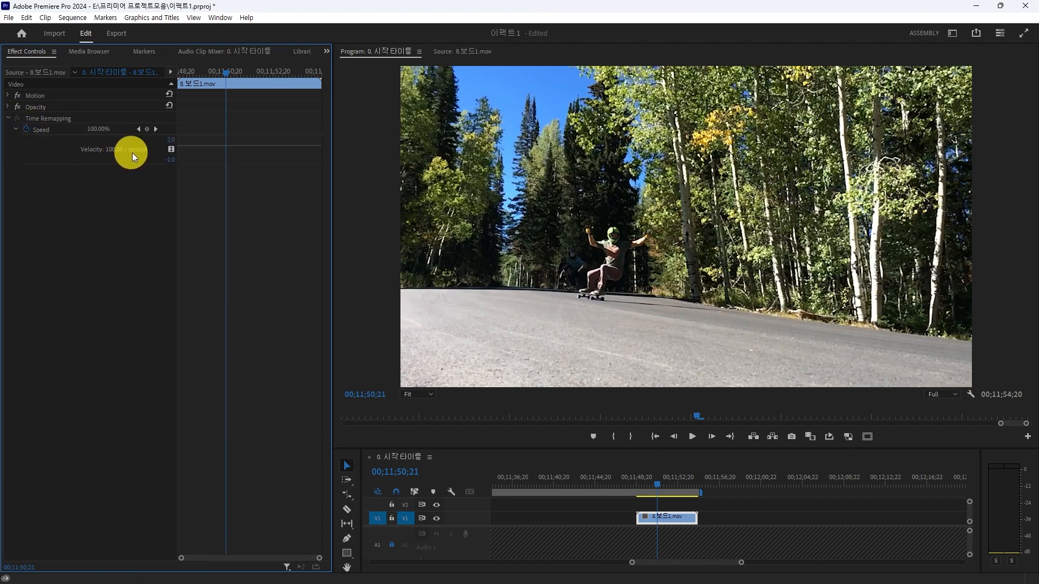
pyautogui.moveTo(209, 164); pyautogui.dragTo(216, 270)
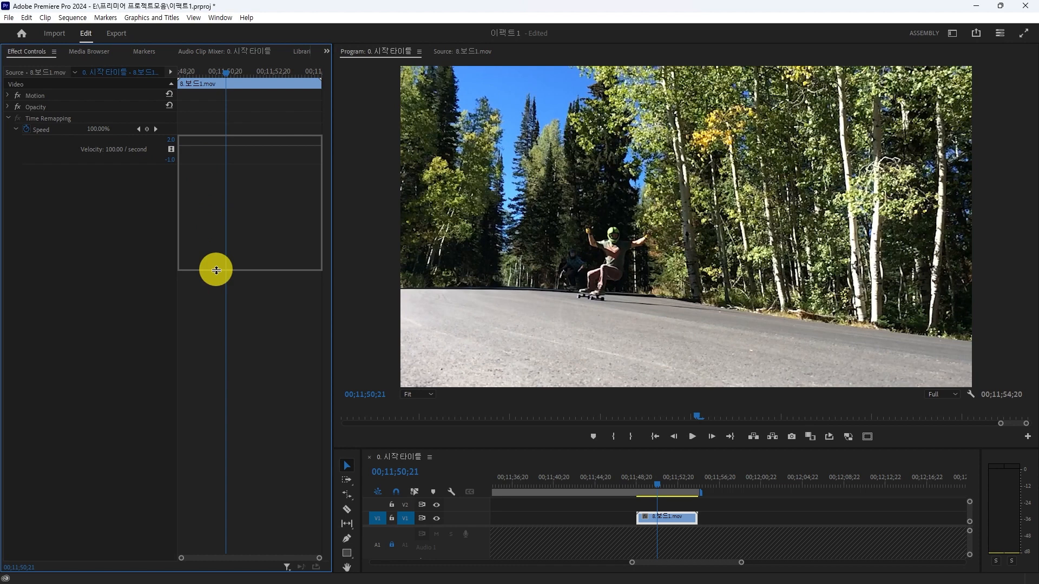
pyautogui.moveTo(216, 270); pyautogui.dragTo(216, 267)
pyautogui.moveTo(206, 73); pyautogui.dragTo(226, 85)
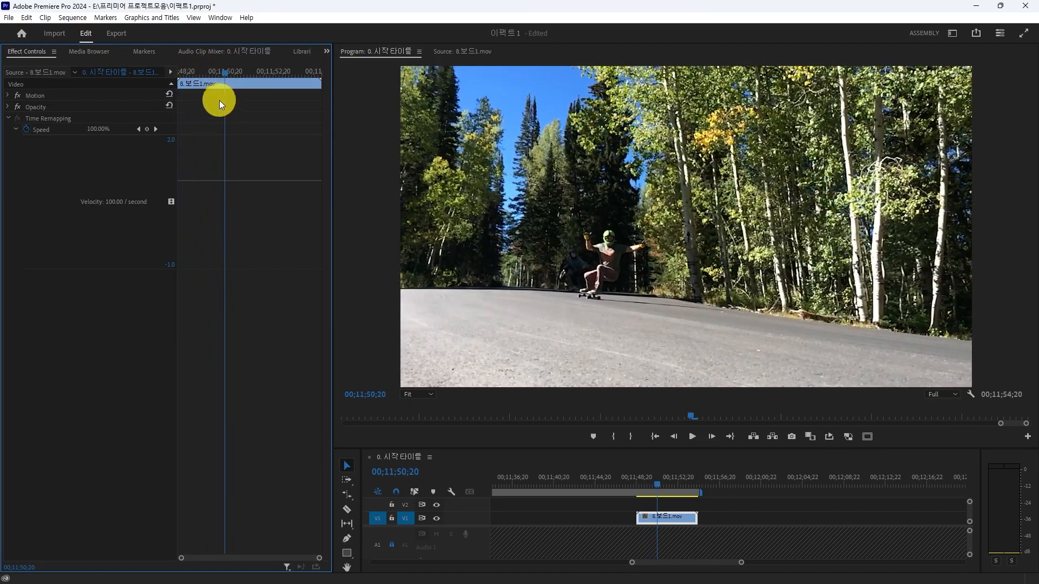
pyautogui.click(147, 129)
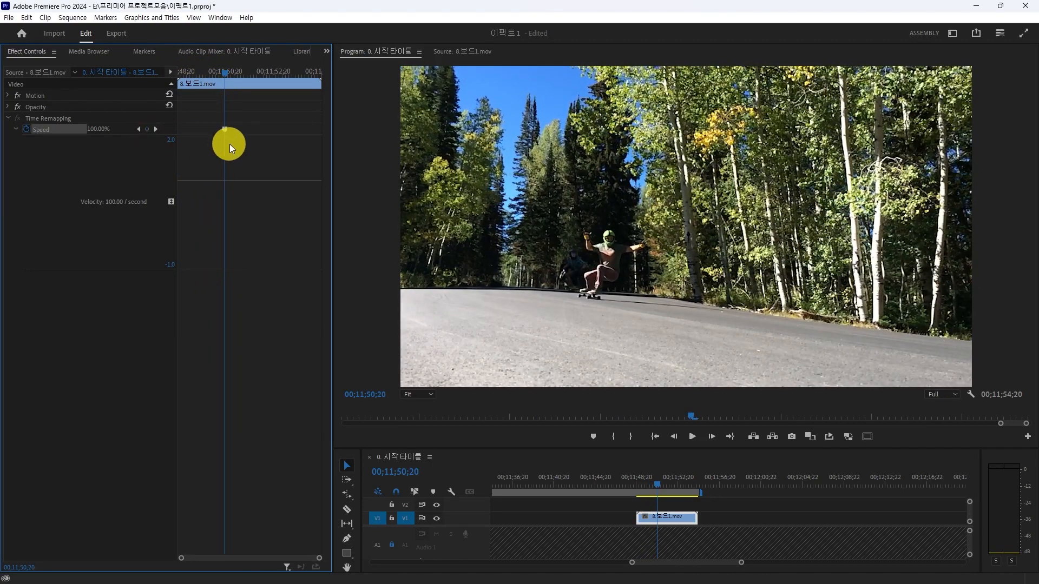
# Shift the speed keyframe of 8.보드1.mov to near the clip's start to speed up the opening section, and play the result.
pyautogui.moveTo(485, 224); pyautogui.dragTo(433, 219)
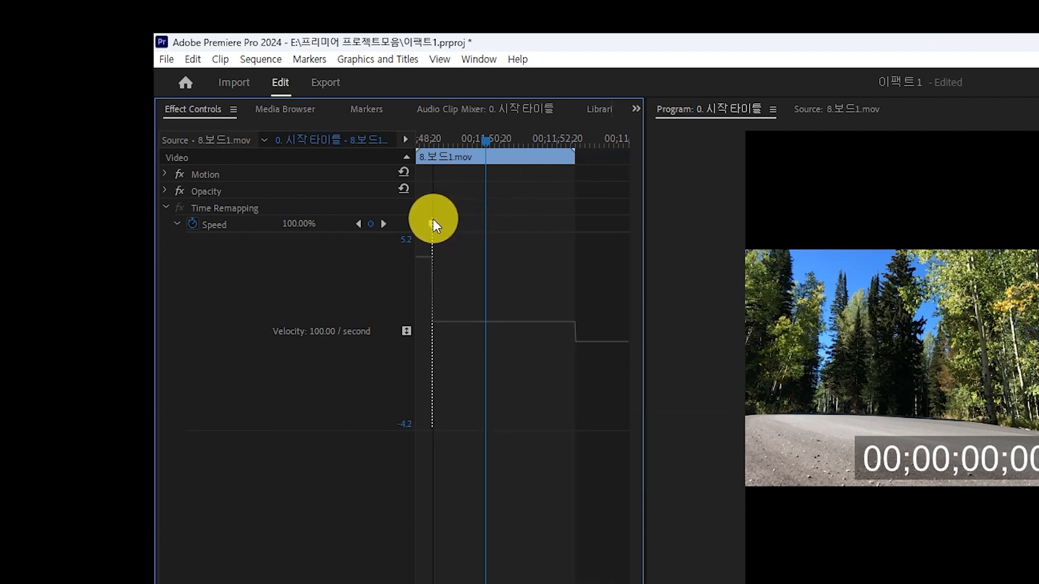
pyautogui.press('space')
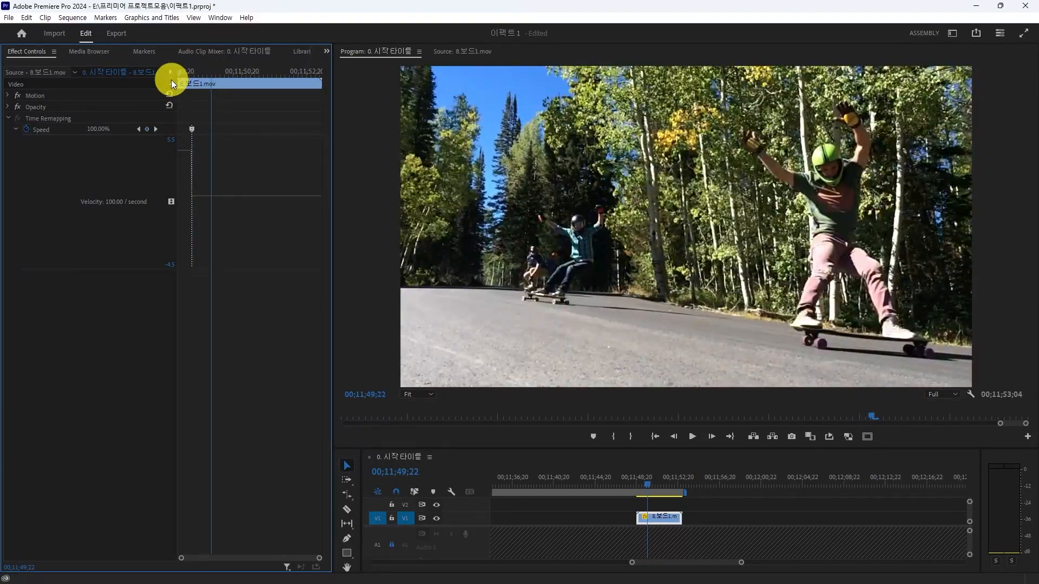
pyautogui.press('space')
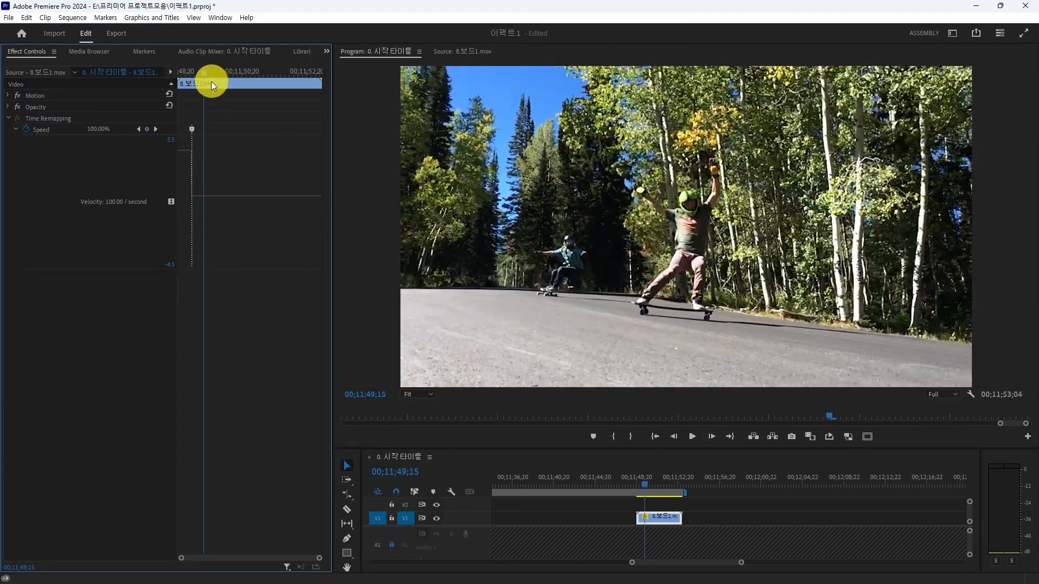
pyautogui.press('space')
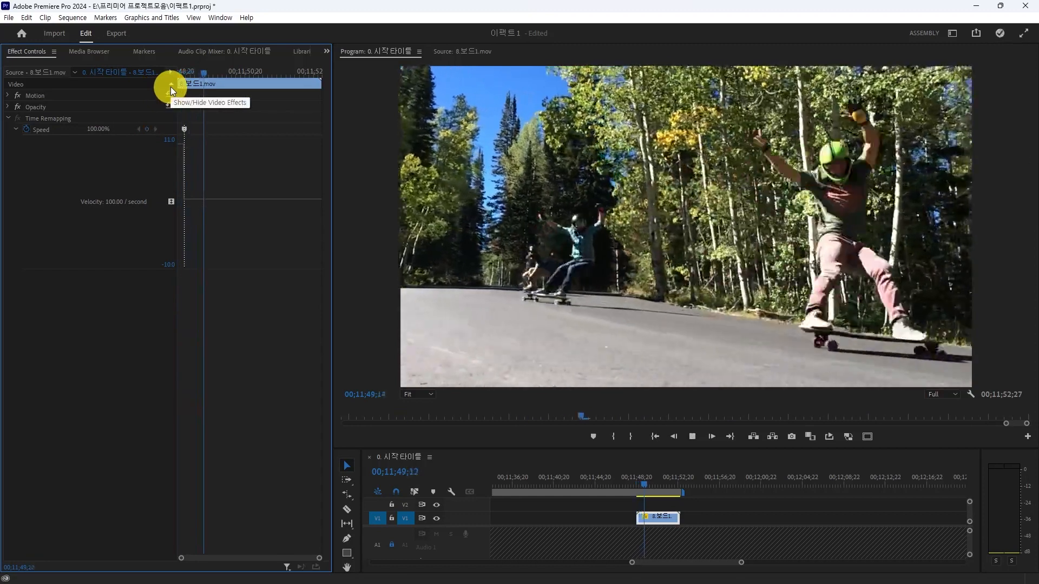
pyautogui.press('space')
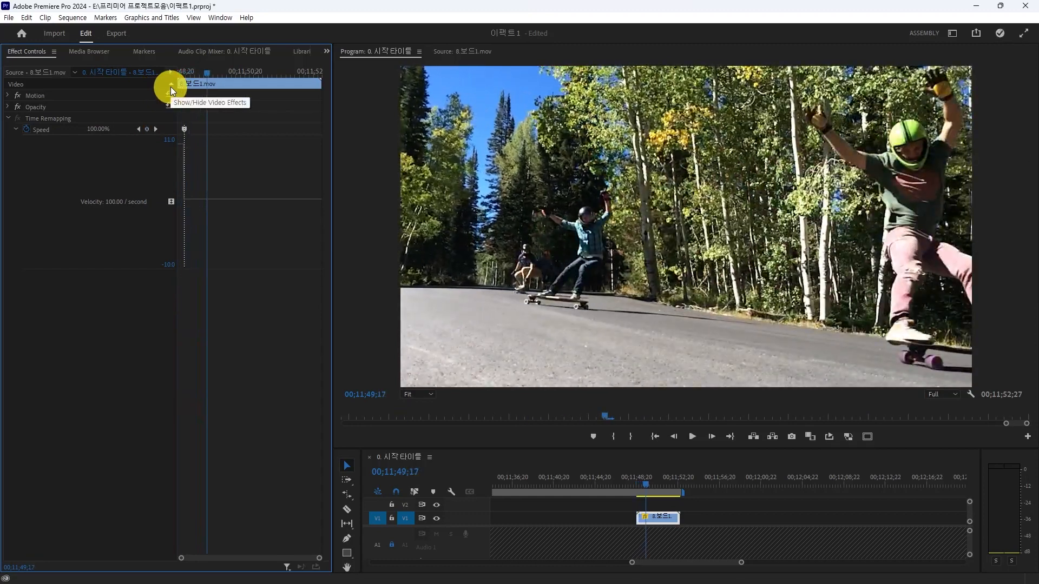
# Add a speed keyframe at 00;11;49;17 on 8.보드1.mov, create a reverse-playback section from it and preview the clip.
pyautogui.click(147, 129)
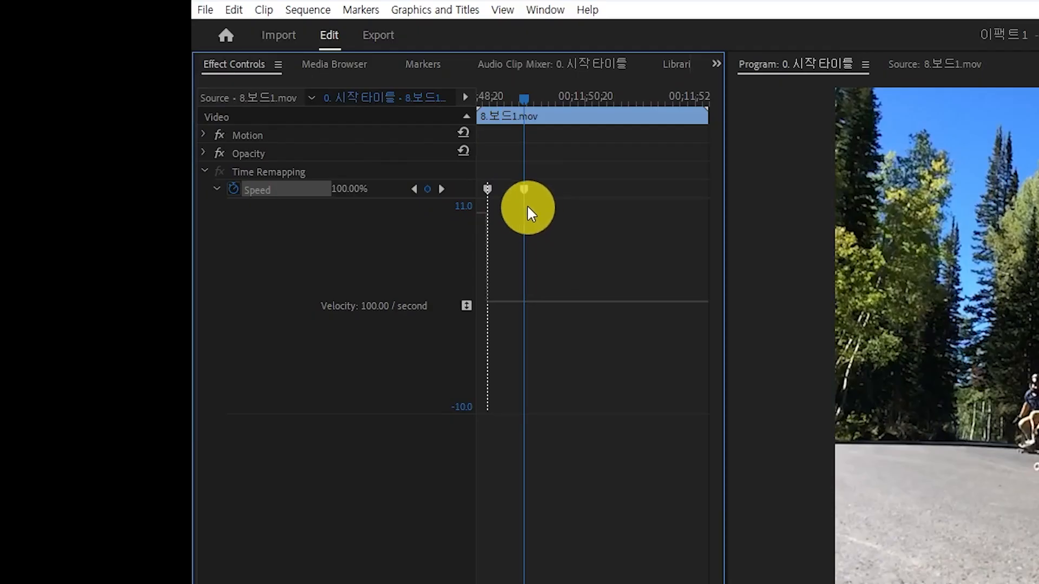
pyautogui.moveTo(526, 189); pyautogui.dragTo(557, 194)
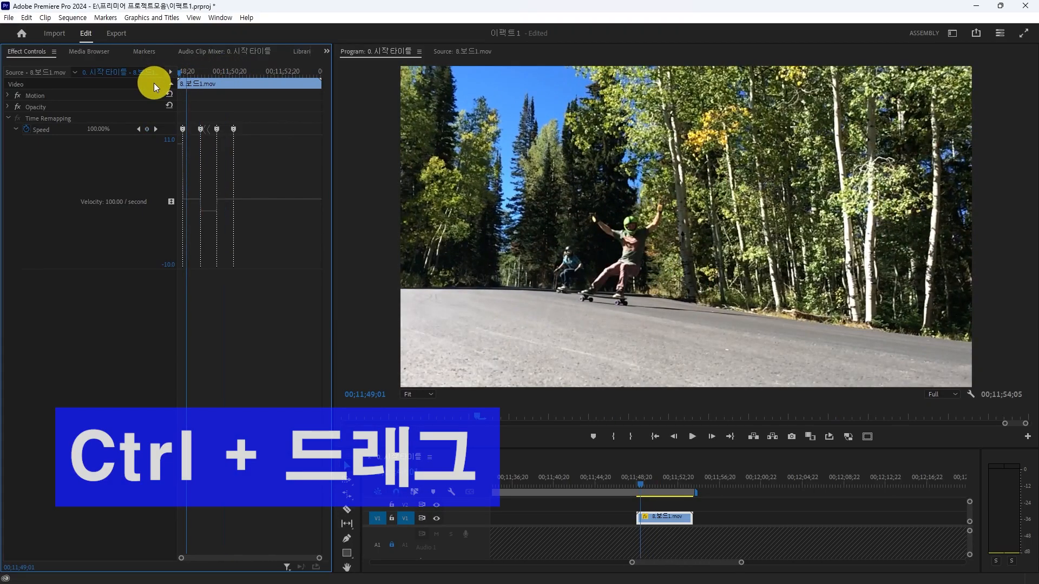
pyautogui.press('space')
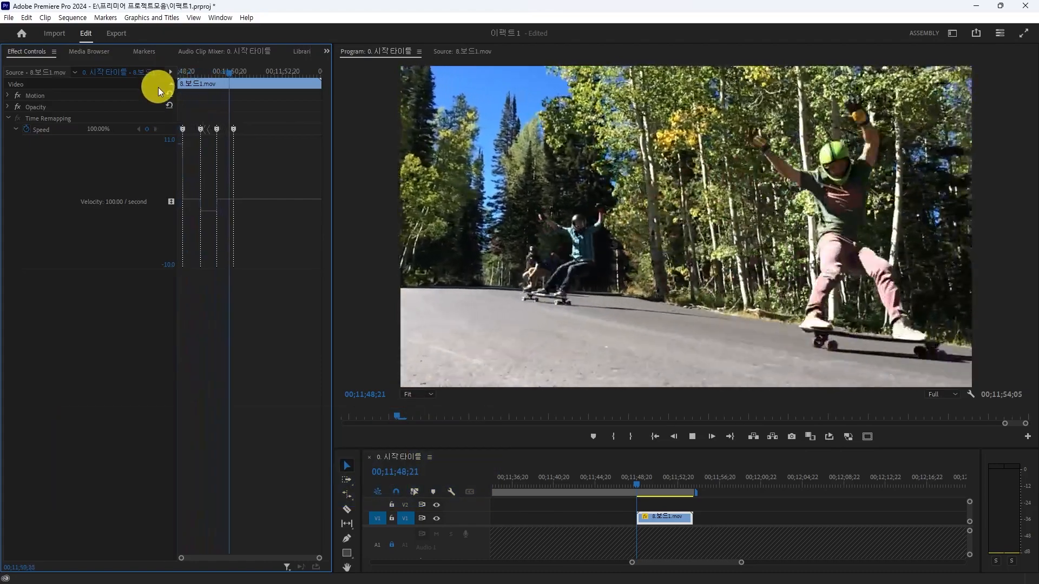
pyautogui.press('space')
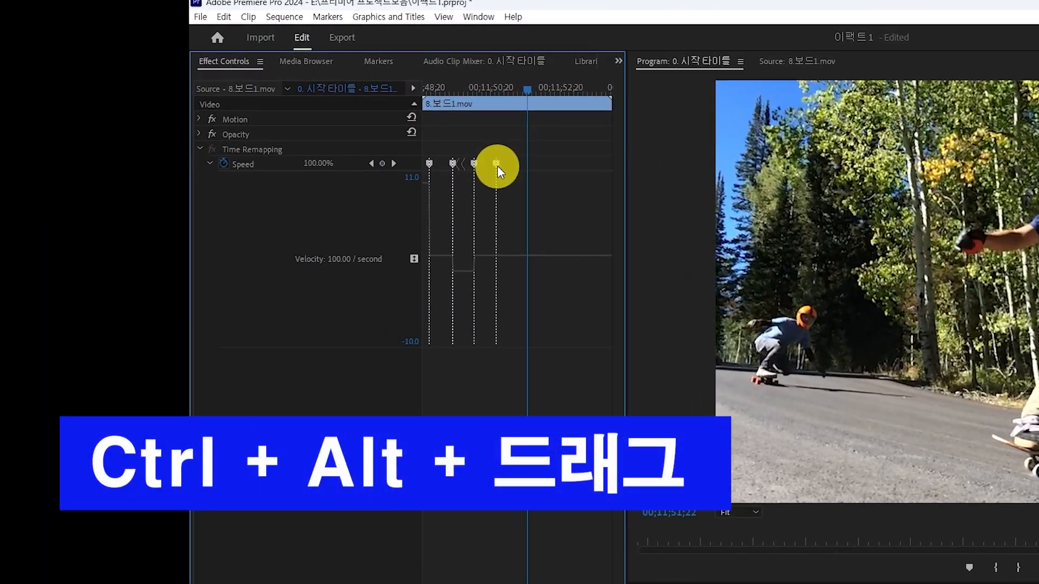
# Create a freeze frame from the last speed keyframe of 8.보드1.mov, preview it and lengthen the hold by moving its end keyframe.
pyautogui.moveTo(497, 164); pyautogui.dragTo(512, 166)
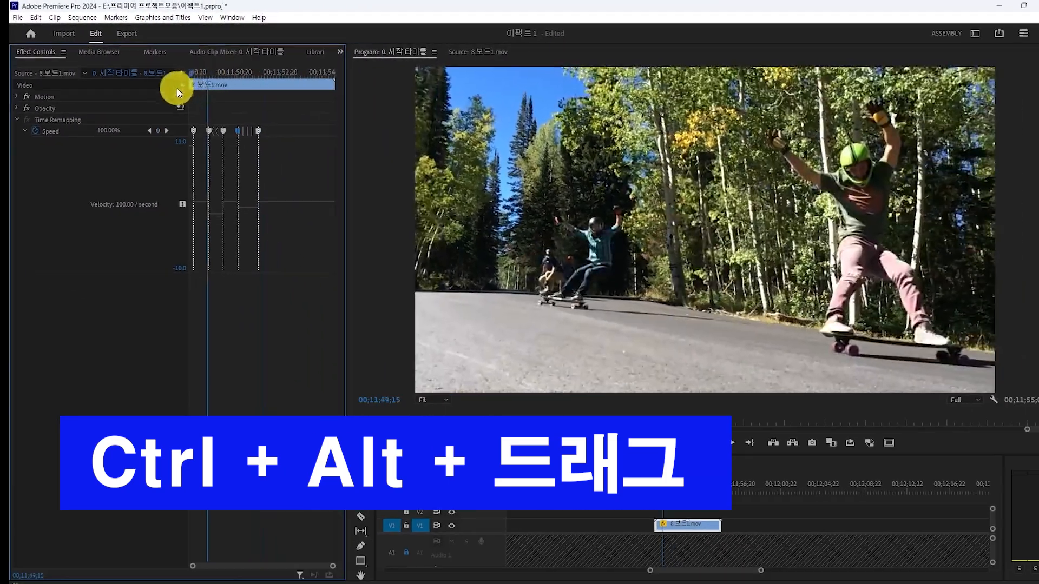
pyautogui.press('Up')
pyautogui.press('space')
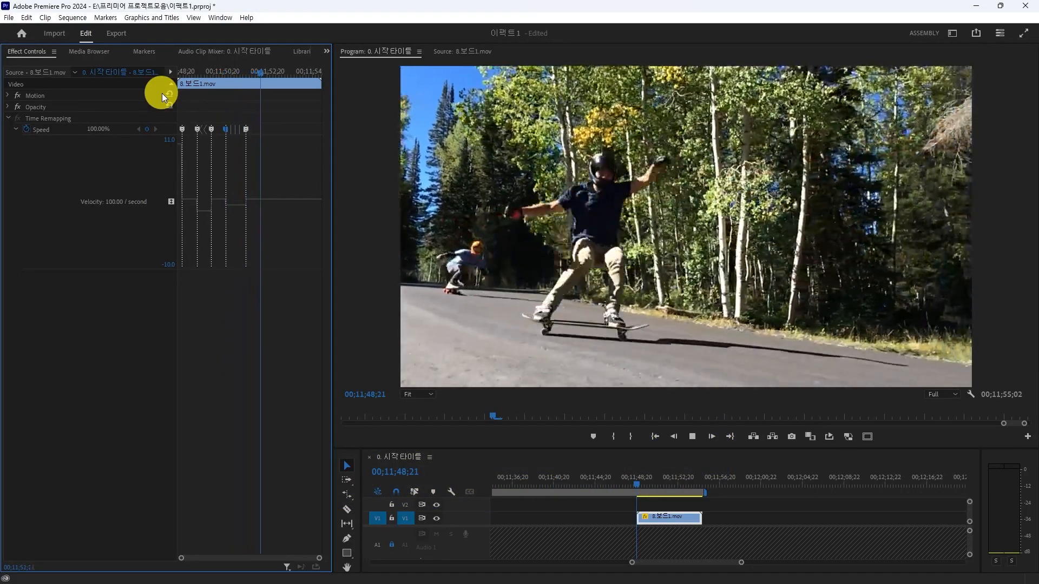
pyautogui.press('space')
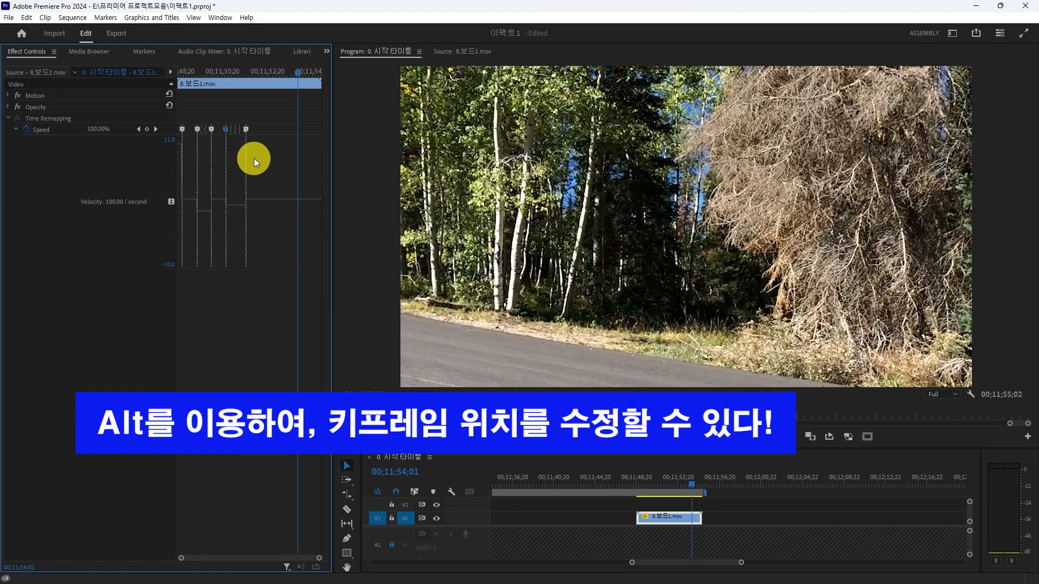
pyautogui.moveTo(246, 128); pyautogui.dragTo(262, 129)
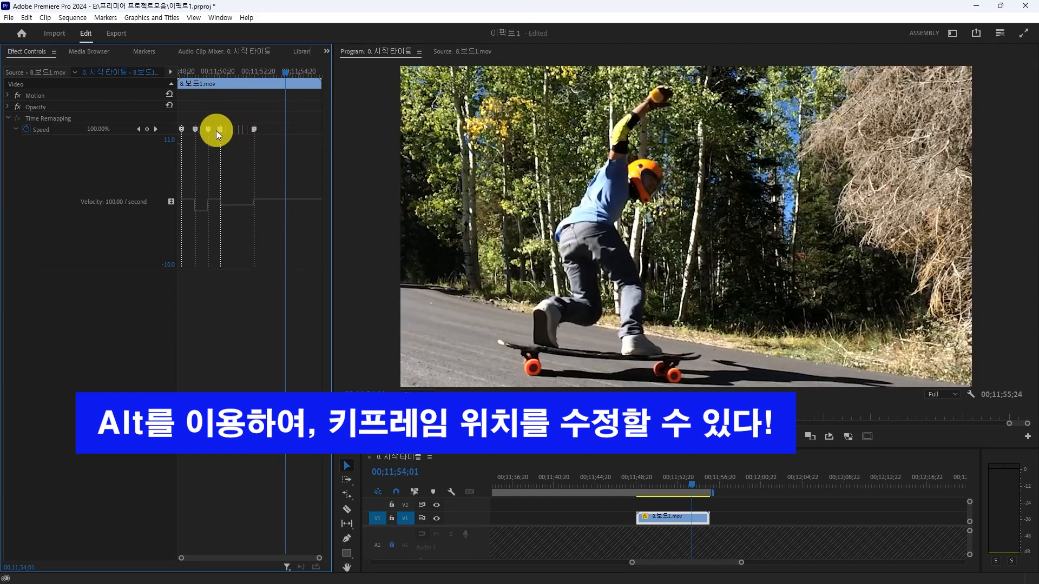